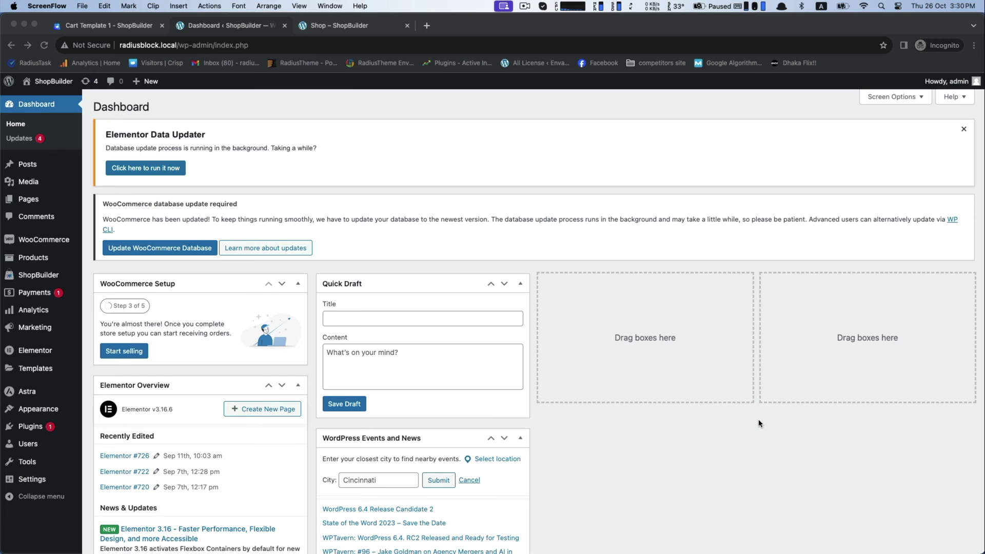
- Review the store's current Shop page in the browser
click(305, 155)
mouse_move(72, 280)
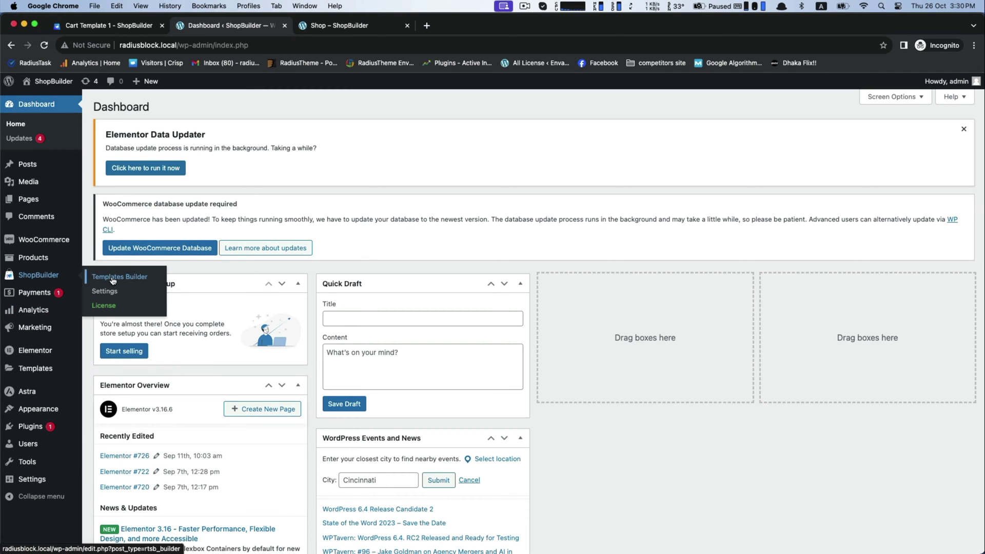
click(328, 28)
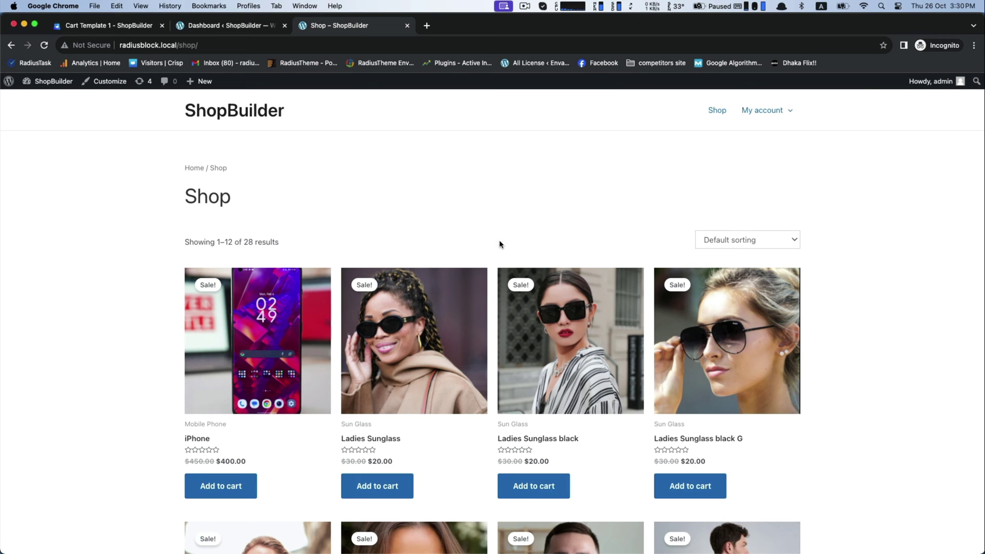
mouse_move(762, 120)
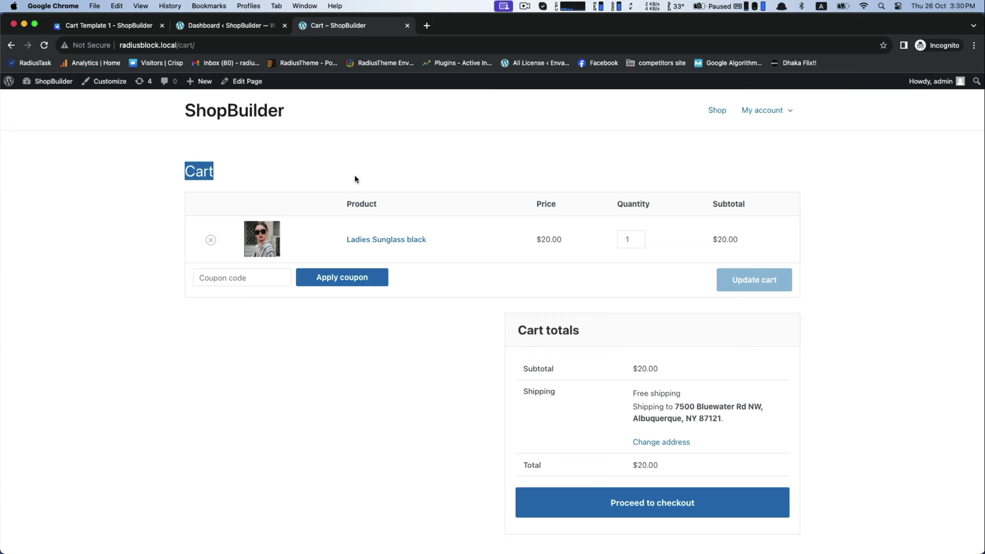
- Return to the WordPress Dashboard and open ShopBuilder's Templates Builder
click(242, 28)
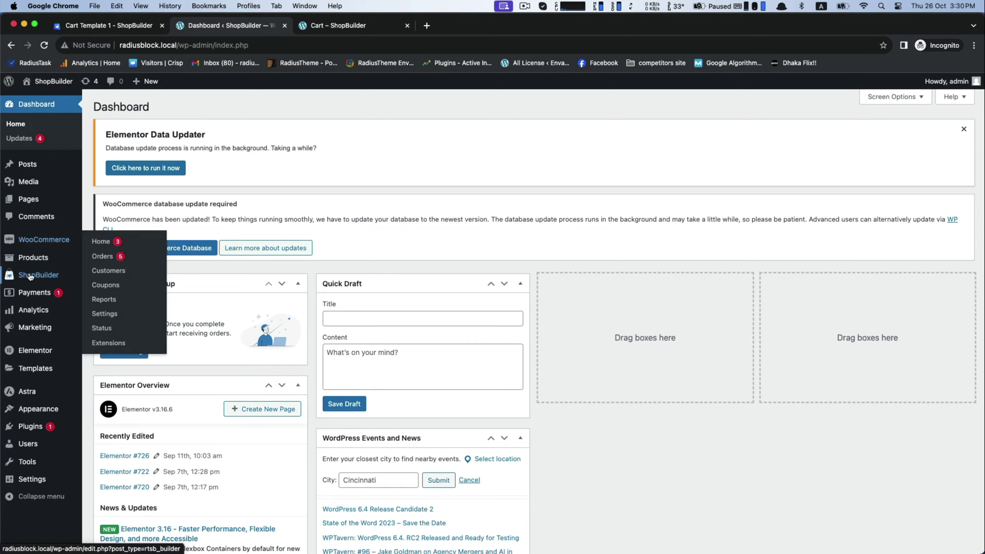
mouse_move(38, 275)
click(119, 278)
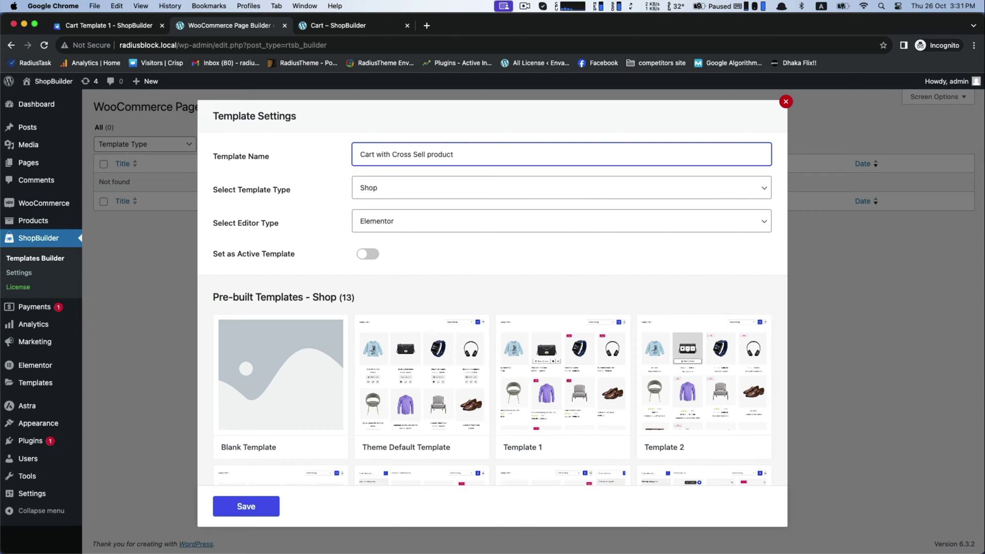
- Make the new template a Cart type, set it active, and import Cart Template 1
scroll(398, 233, down, 1)
click(365, 192)
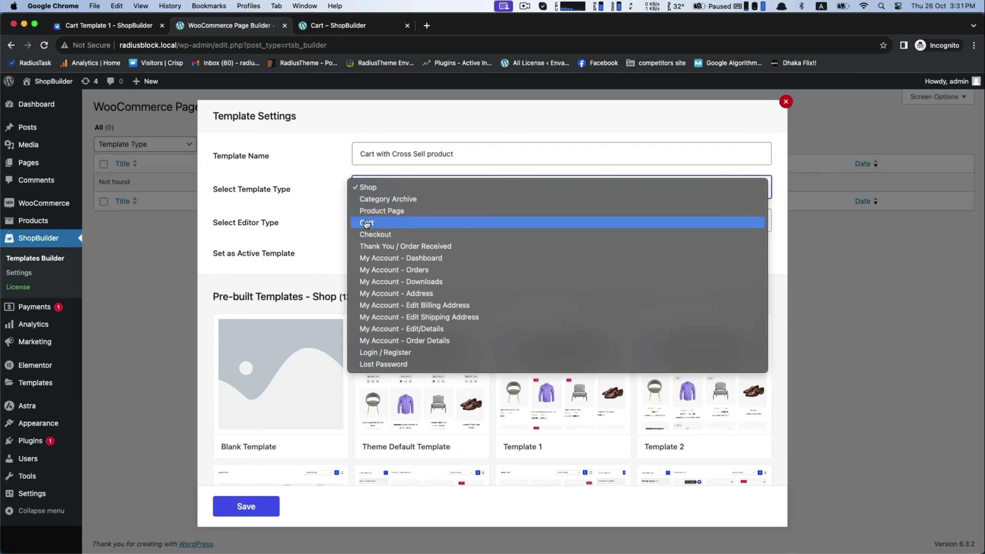
click(367, 222)
click(371, 258)
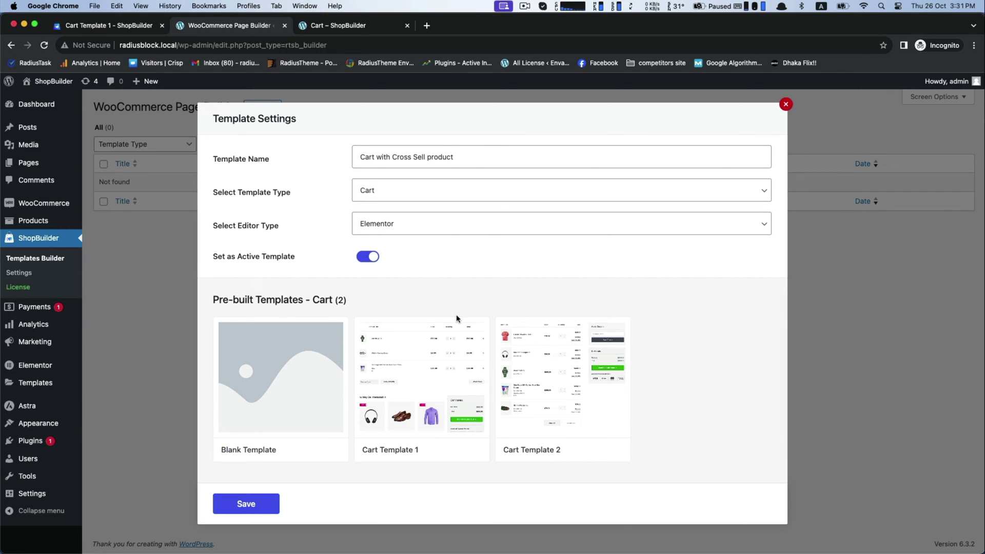
click(453, 378)
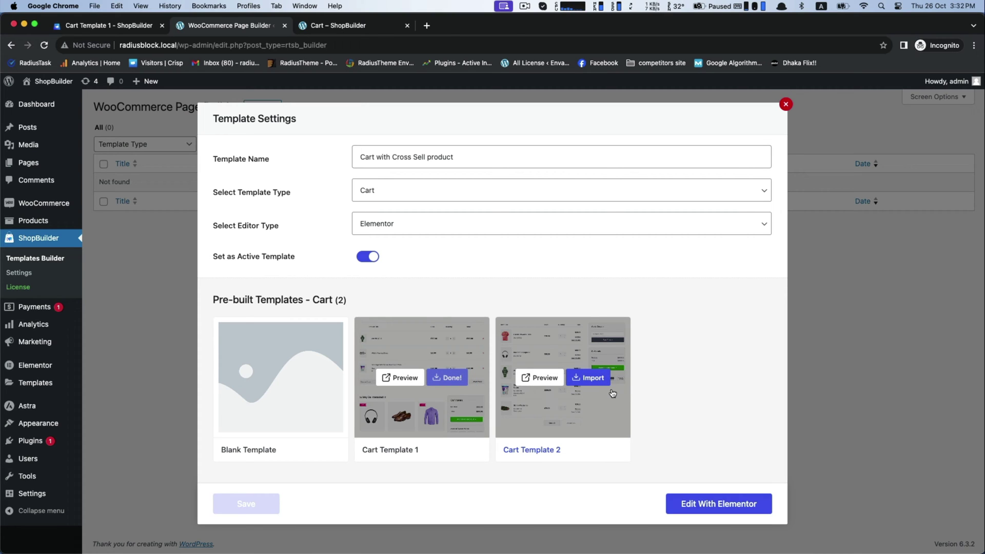
- In Elementor, place a Cross Sell - Custom Layouts widget below the cart table, then view the storefront
click(742, 503)
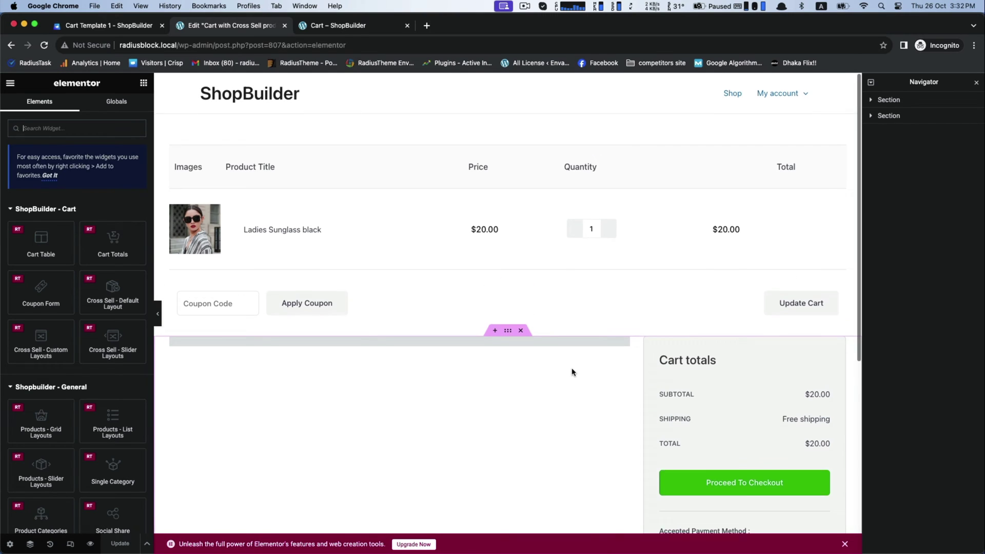
scroll(573, 372, down, 5)
scroll(573, 372, up, 4)
scroll(573, 372, down, 2)
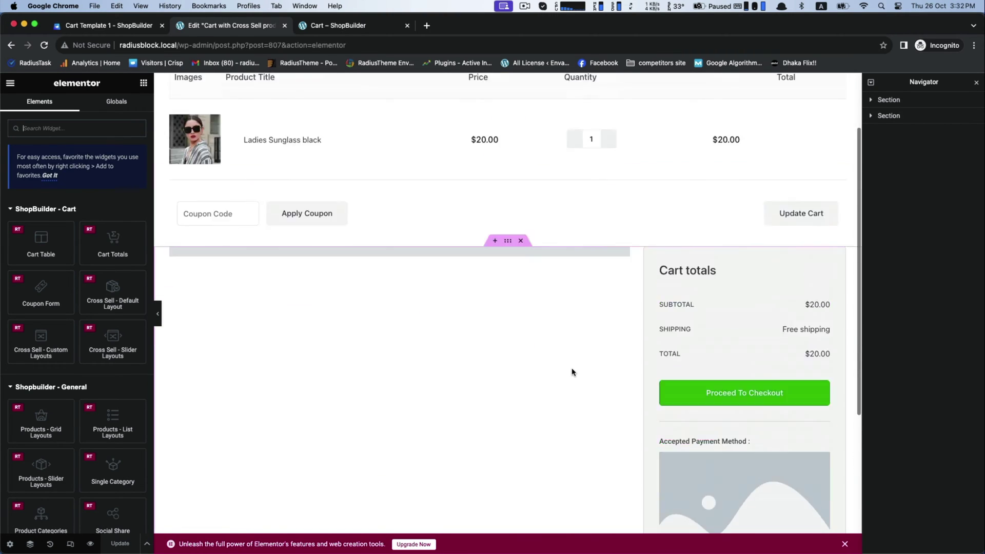
scroll(573, 372, up, 3)
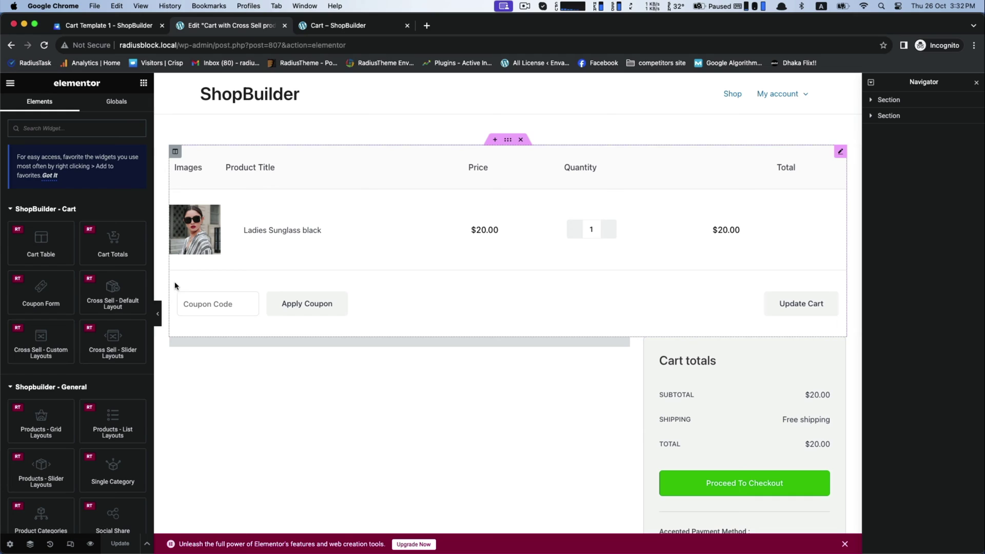
scroll(57, 286, down, 1)
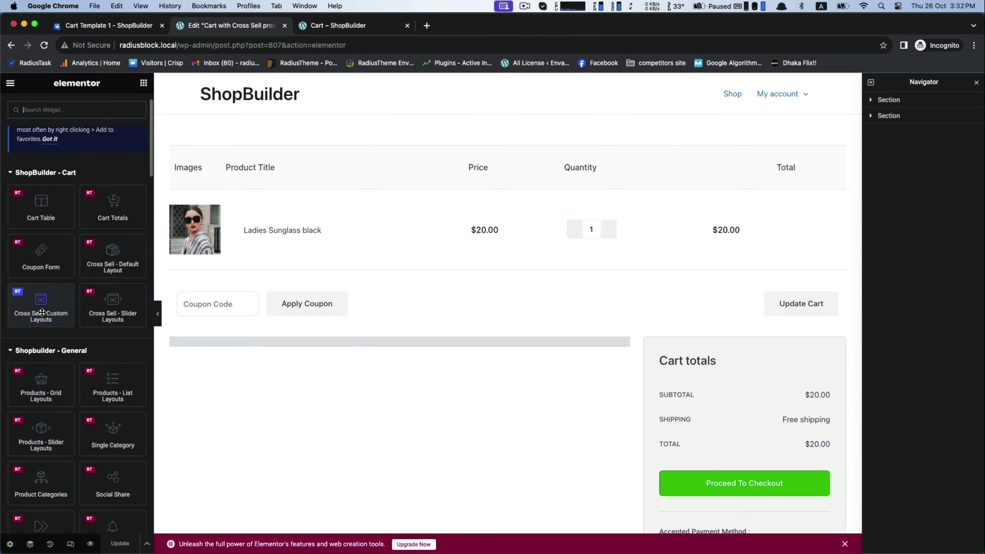
drag(31, 307, 323, 355)
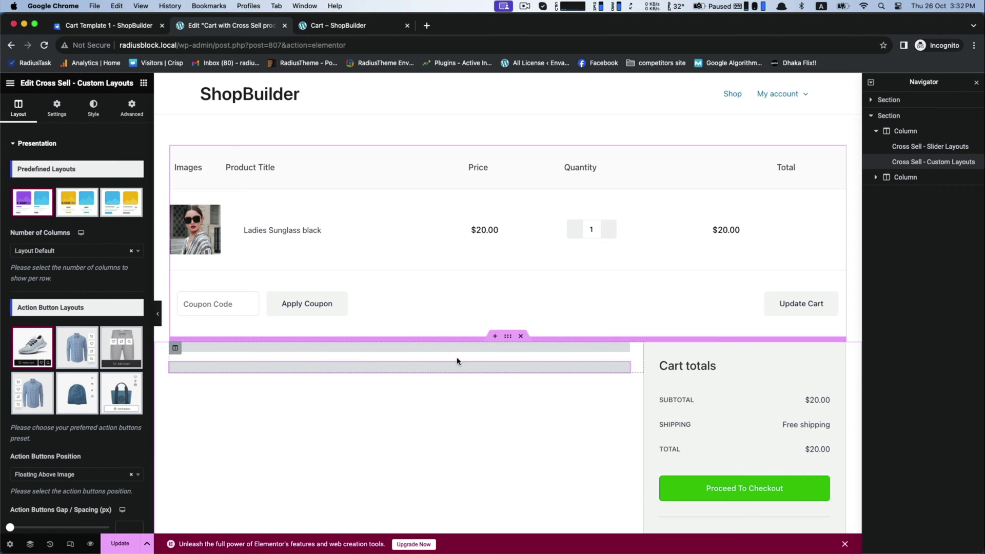
click(349, 28)
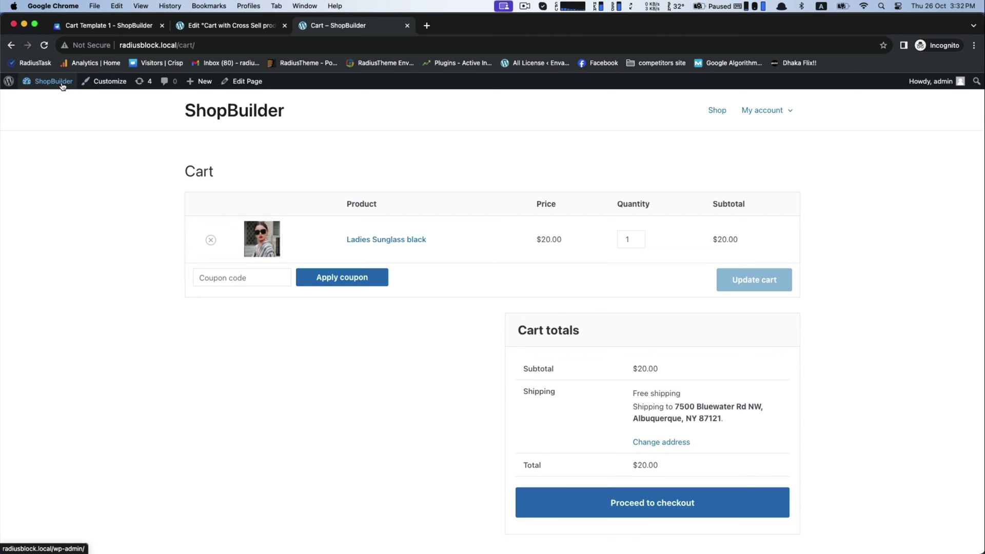
- From the Shop page, browse the T Shirt category and add Ments T Shirt 2 to the cart
click(716, 110)
scroll(326, 259, down, 10)
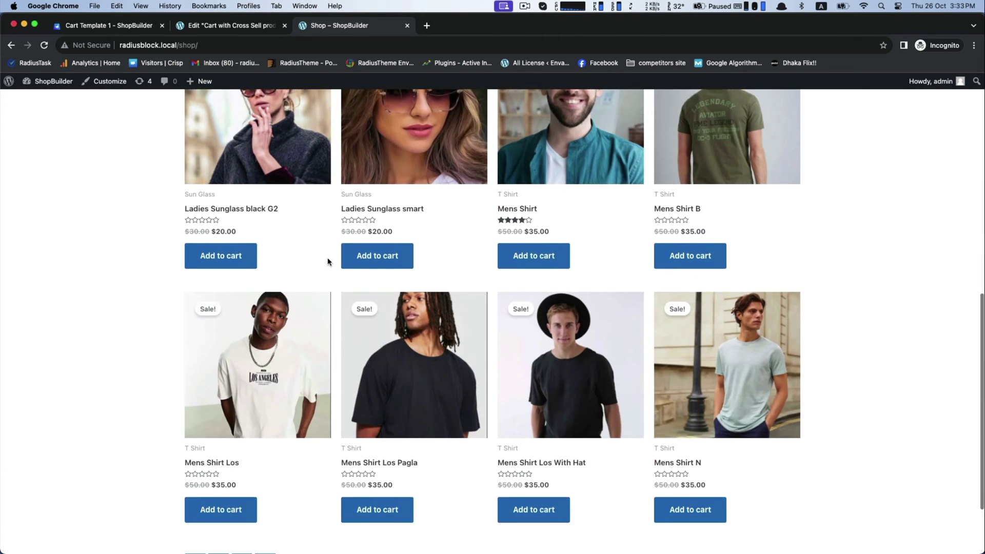
scroll(328, 262, up, 9)
scroll(328, 262, down, 10)
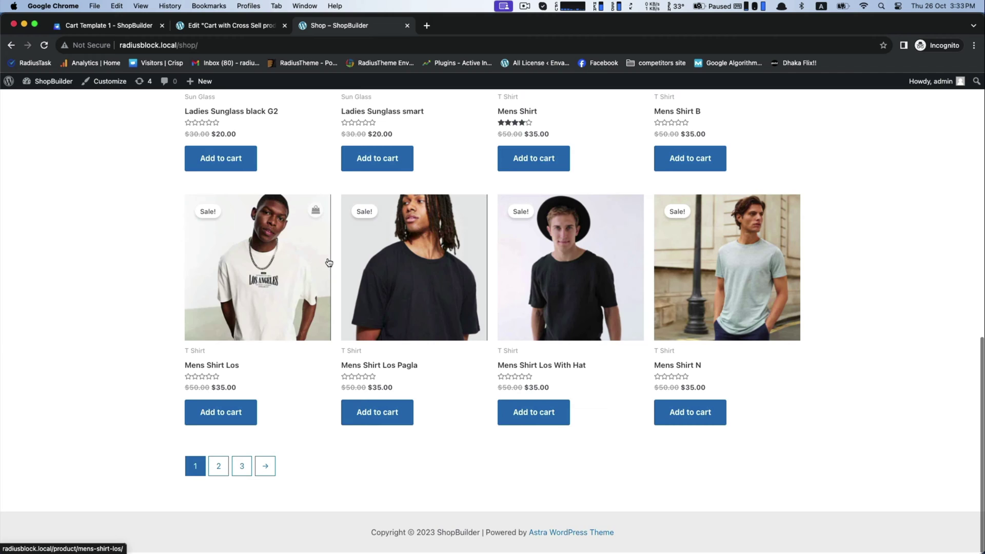
click(216, 372)
click(562, 378)
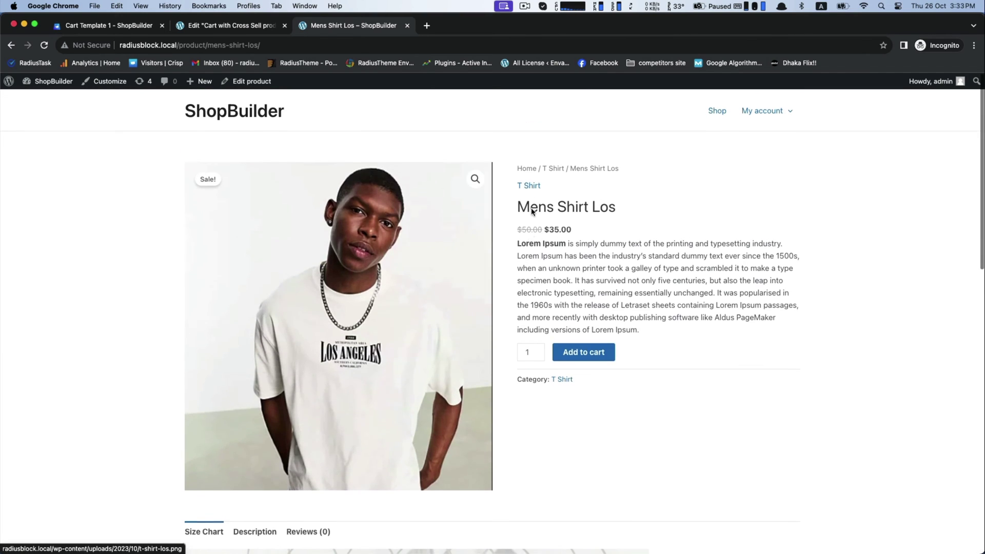
scroll(536, 412, down, 10)
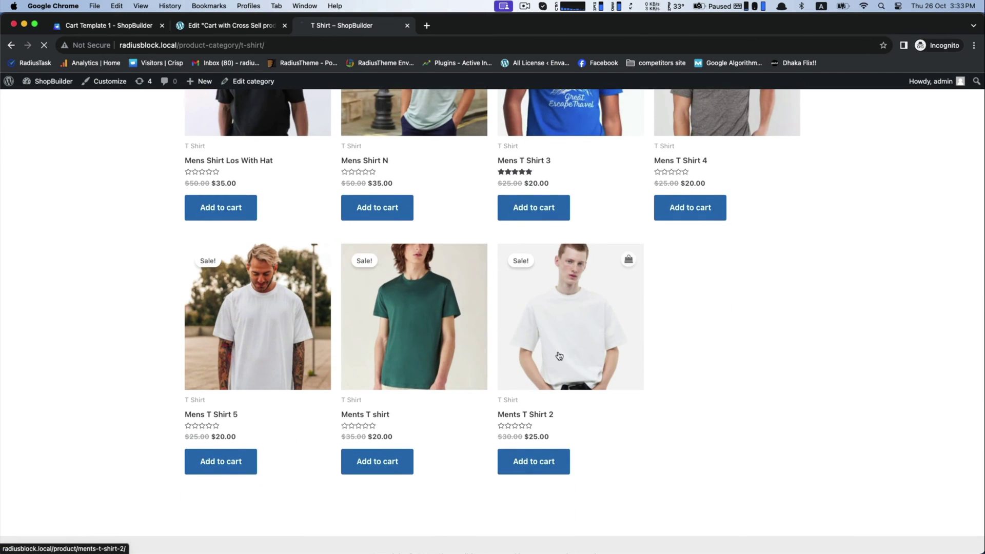
click(556, 353)
click(562, 378)
- Update the cart template and reload Elementor to preview the You May Be Interested In slider
click(215, 24)
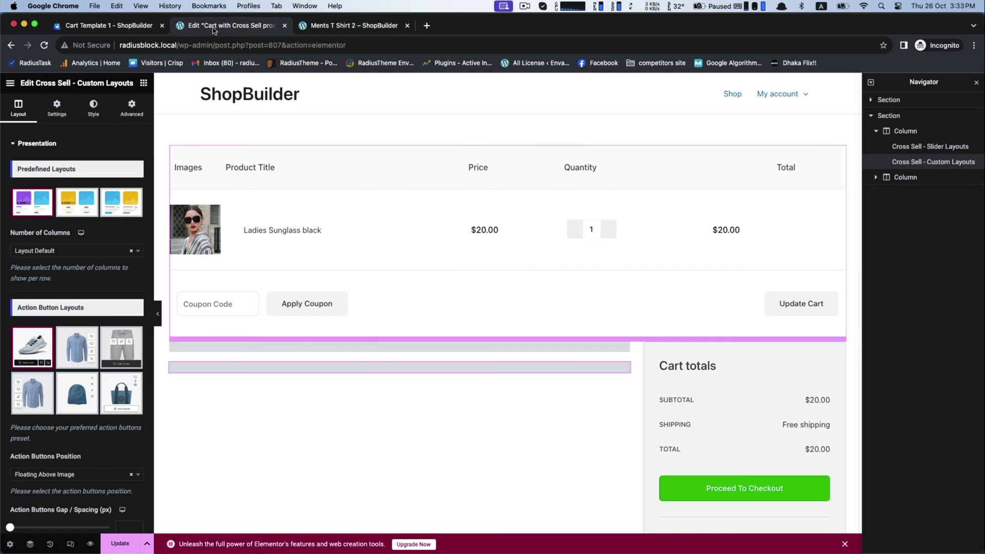
click(106, 545)
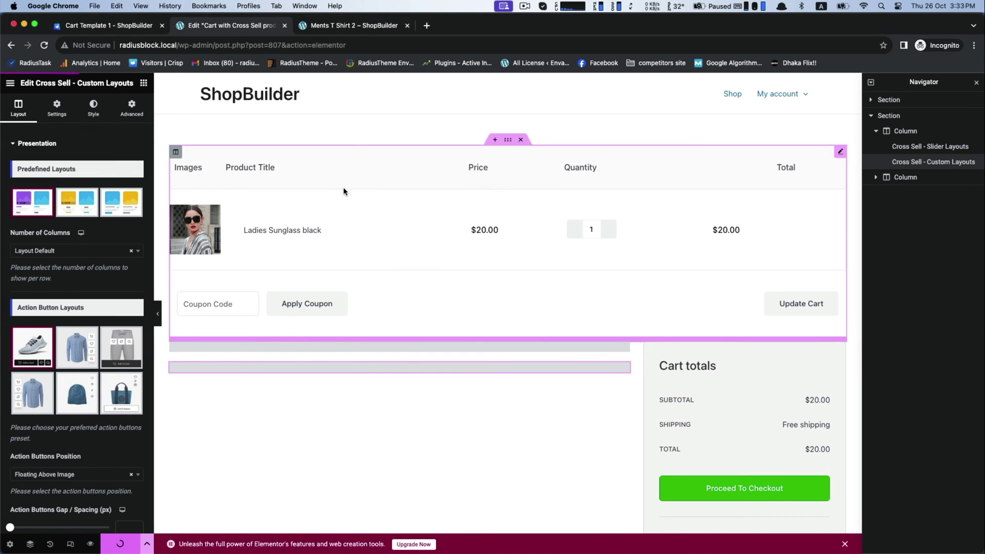
key(super+r)
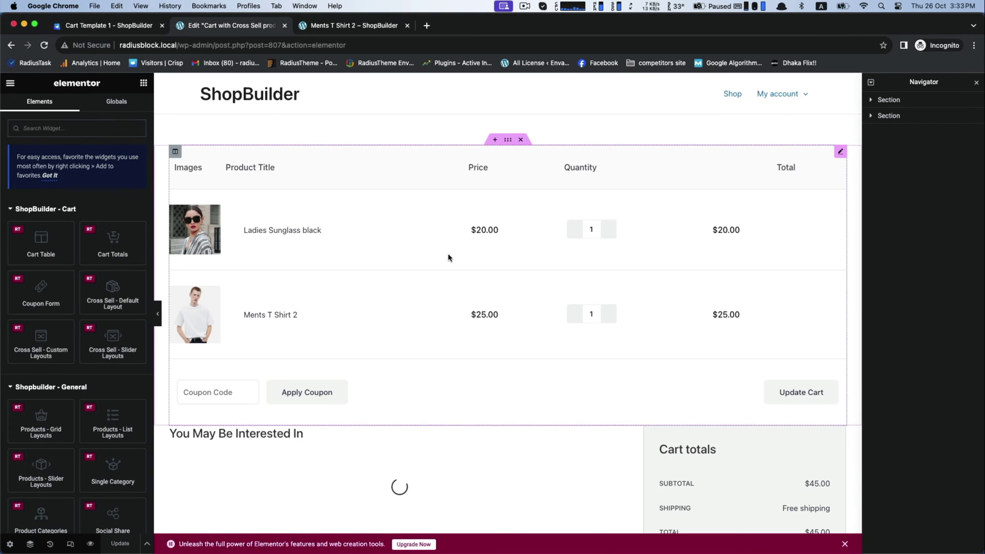
scroll(449, 308, down, 6)
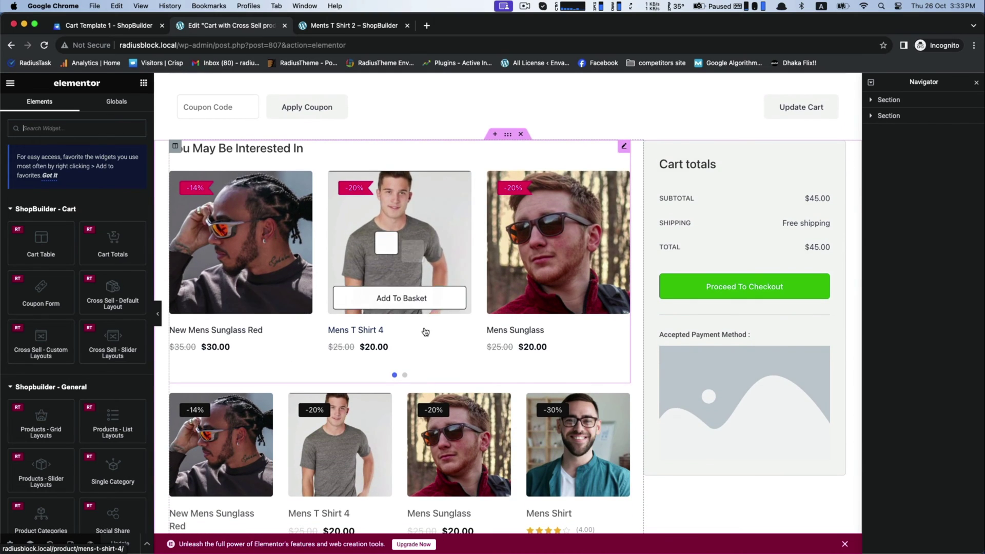
scroll(424, 331, up, 5)
scroll(424, 331, down, 5)
click(359, 25)
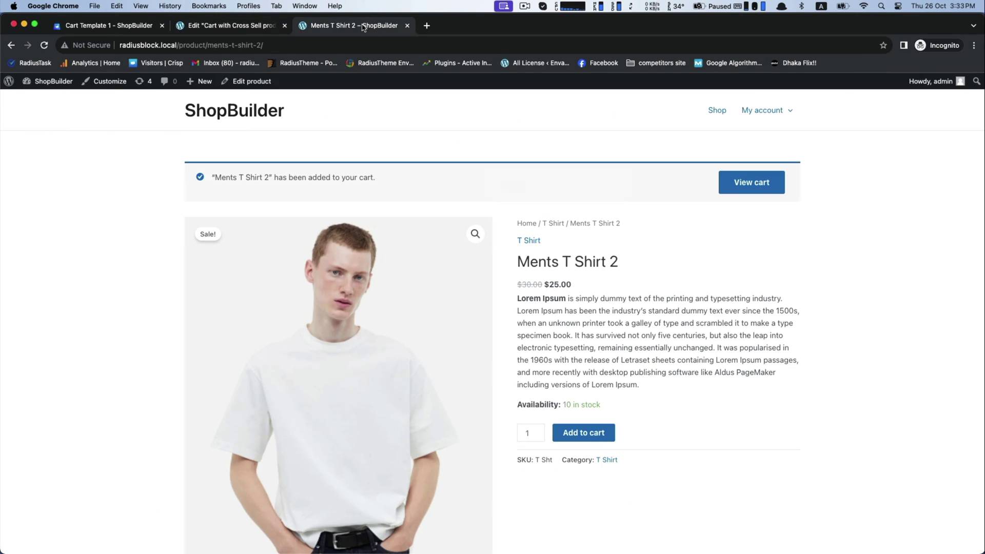
- Filter the WooCommerce product list to the T Shirt category
click(43, 100)
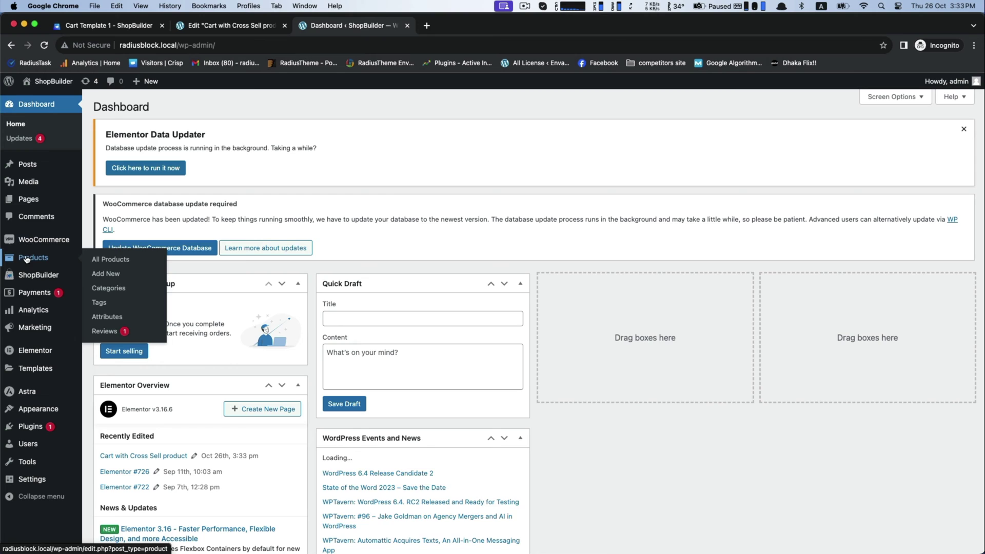
click(106, 258)
scroll(243, 248, down, 4)
click(233, 277)
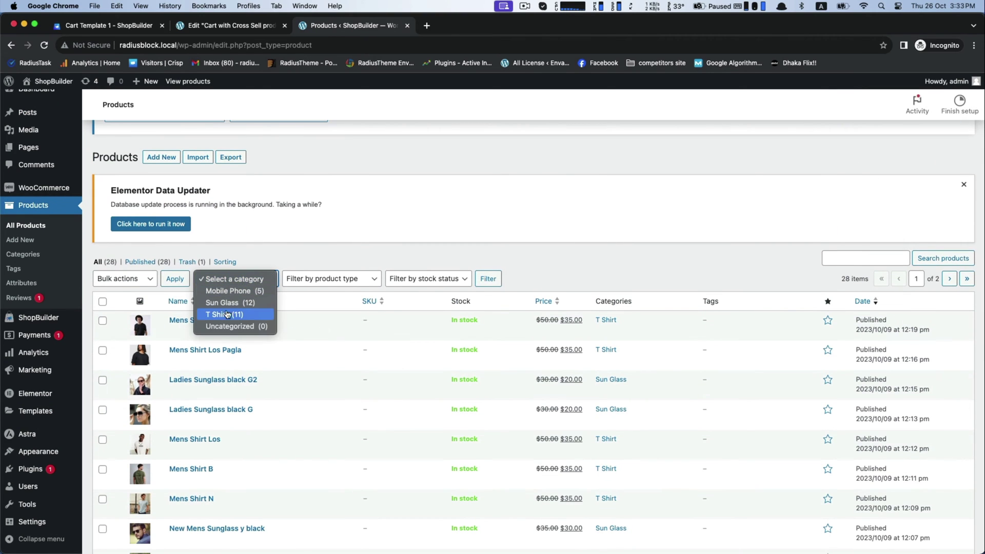
click(224, 315)
scroll(224, 316, down, 1)
scroll(224, 315, down, 5)
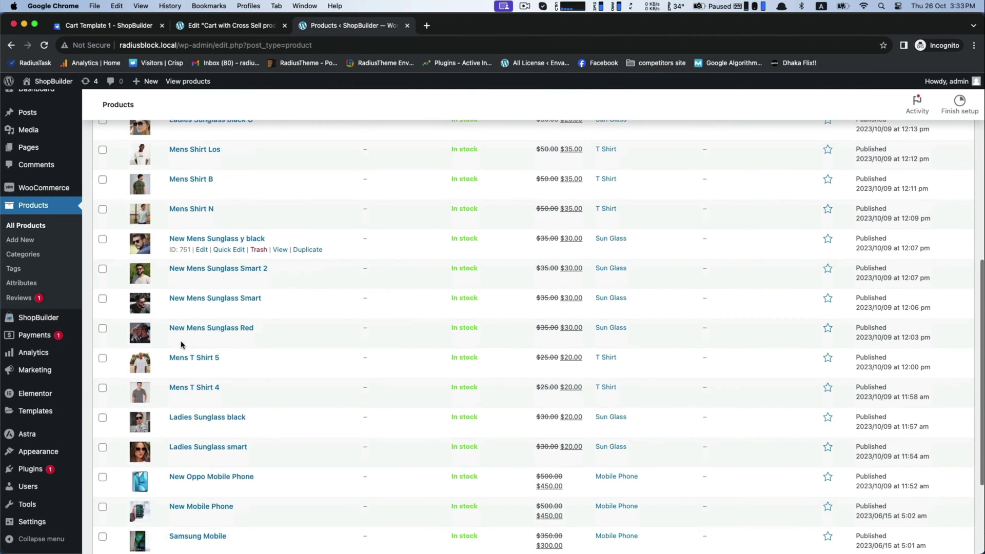
scroll(175, 451, up, 10)
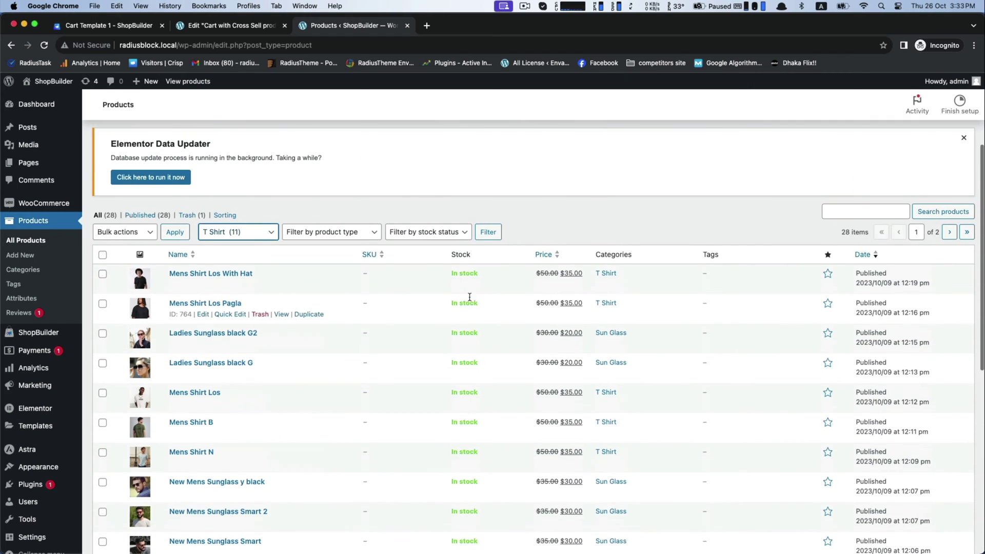
click(488, 231)
scroll(154, 362, down, 5)
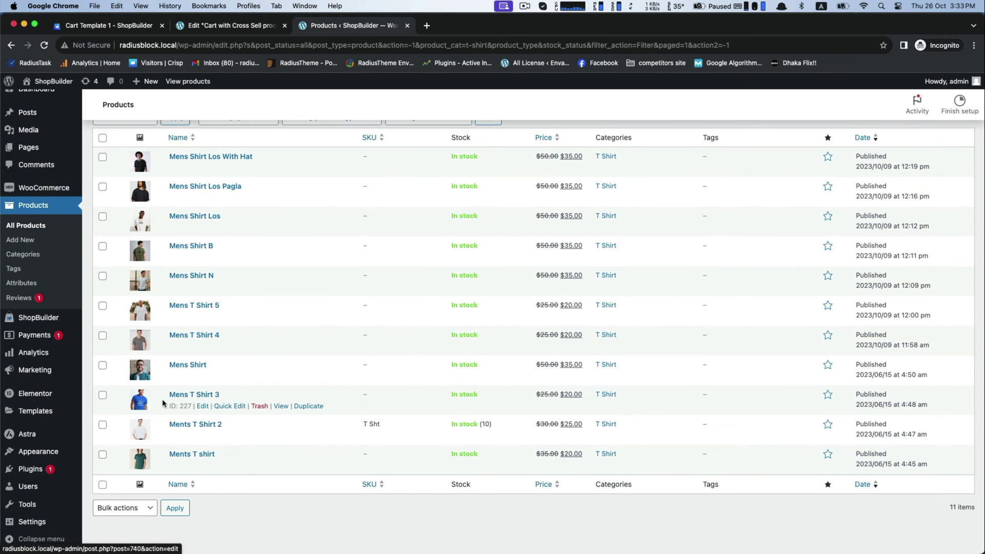
- Check Ments T Shirt 2's cross-sells under Linked Products, then return to the cart template
click(204, 436)
scroll(205, 435, down, 6)
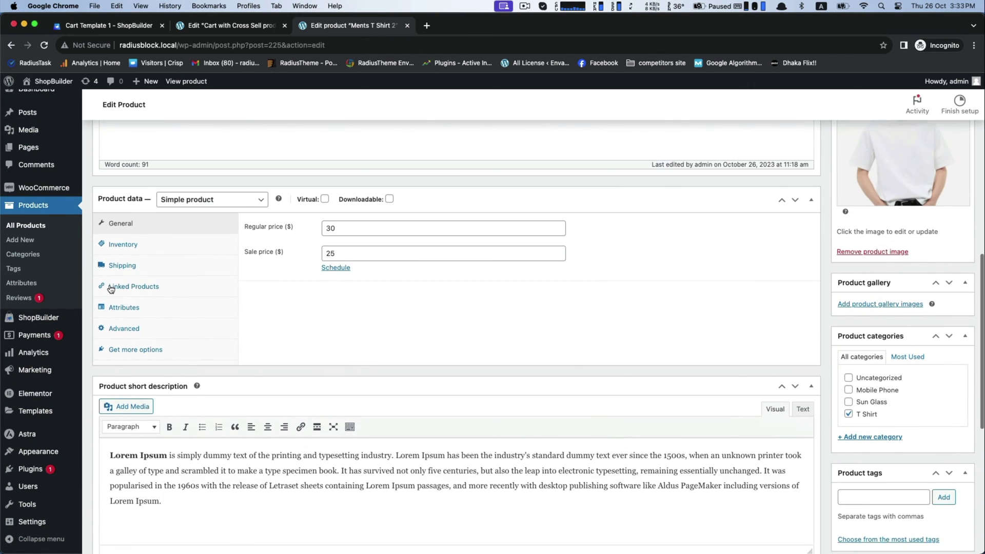
click(126, 286)
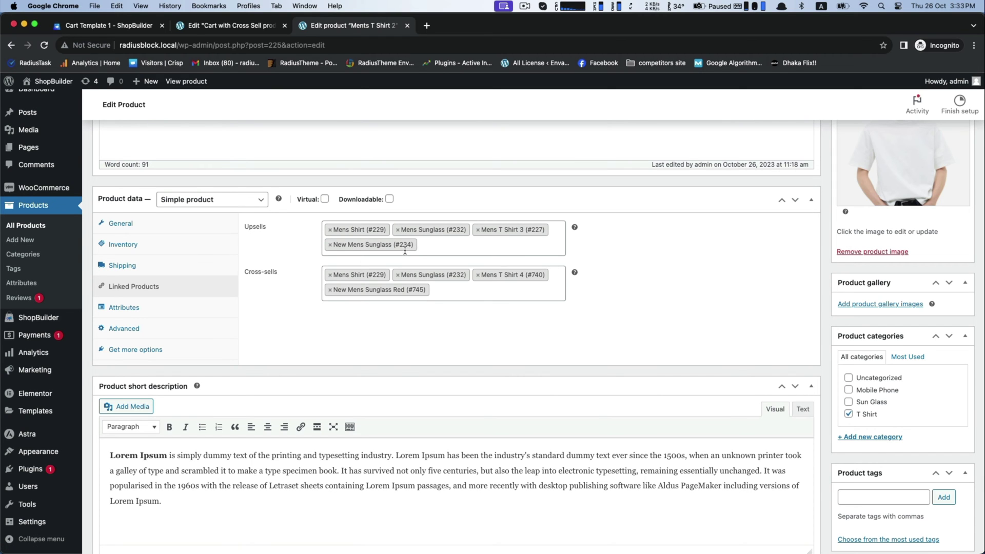
scroll(481, 305, up, 10)
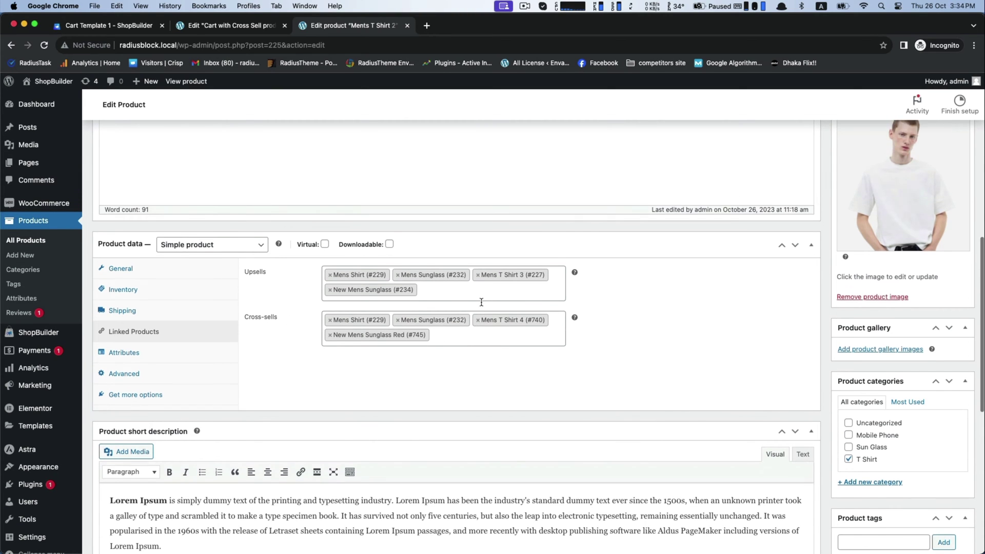
click(233, 25)
- Select the Cross Sell slider widget and apply the third Action Button Layouts preset
scroll(461, 279, up, 1)
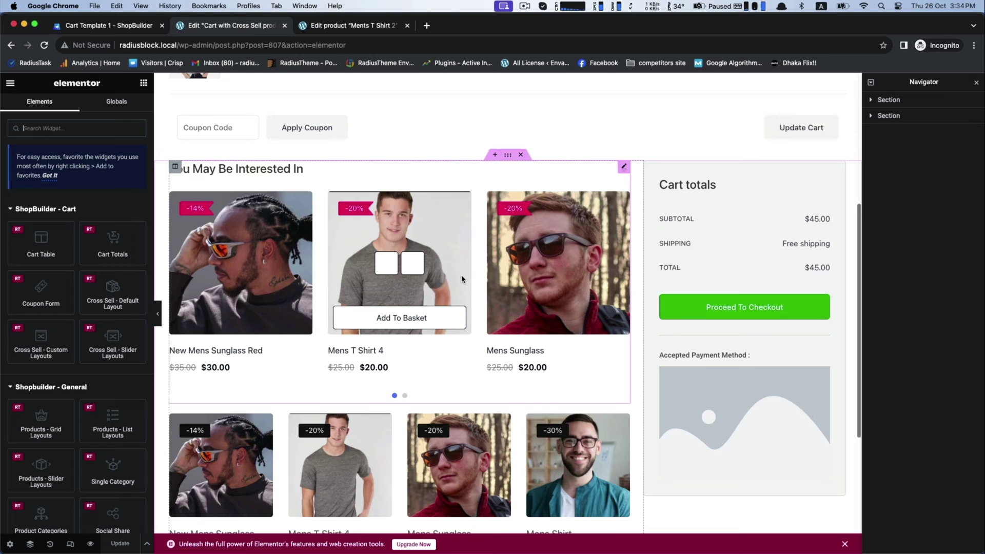
scroll(461, 279, down, 3)
scroll(393, 310, up, 3)
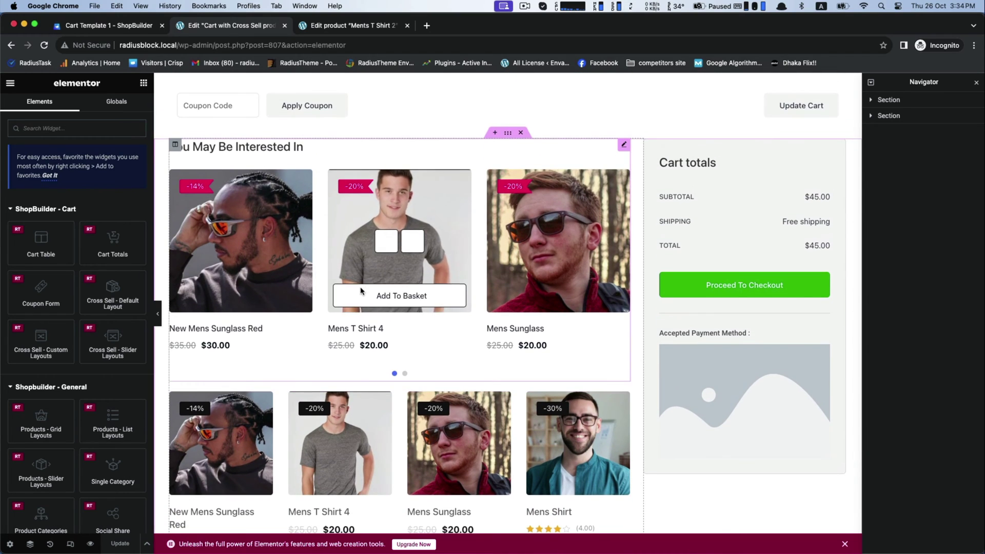
click(395, 303)
scroll(72, 256, down, 3)
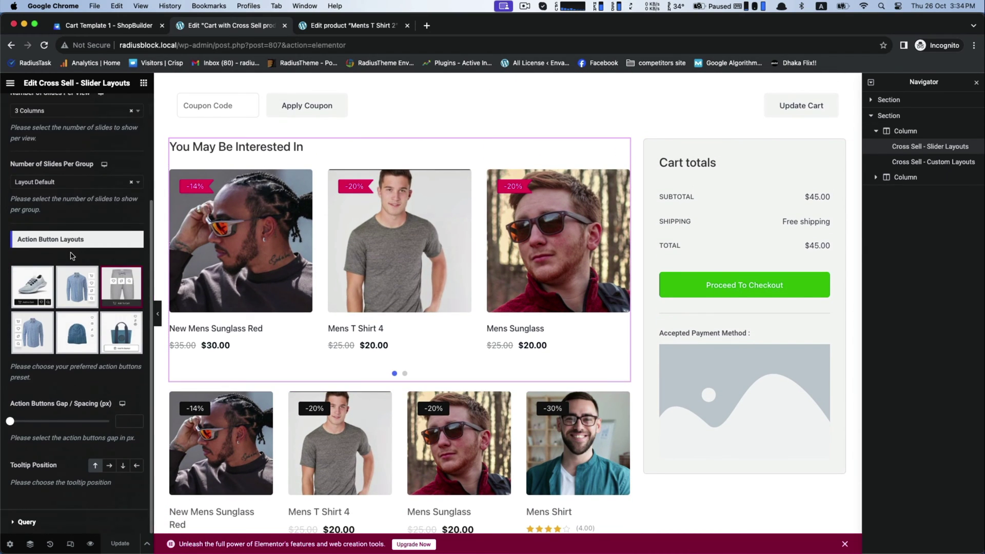
click(21, 293)
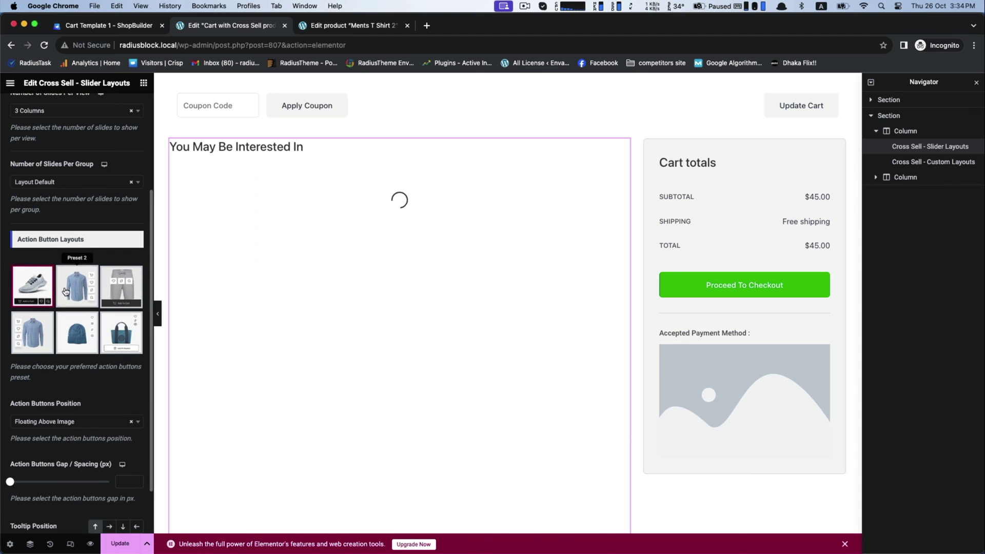
click(121, 285)
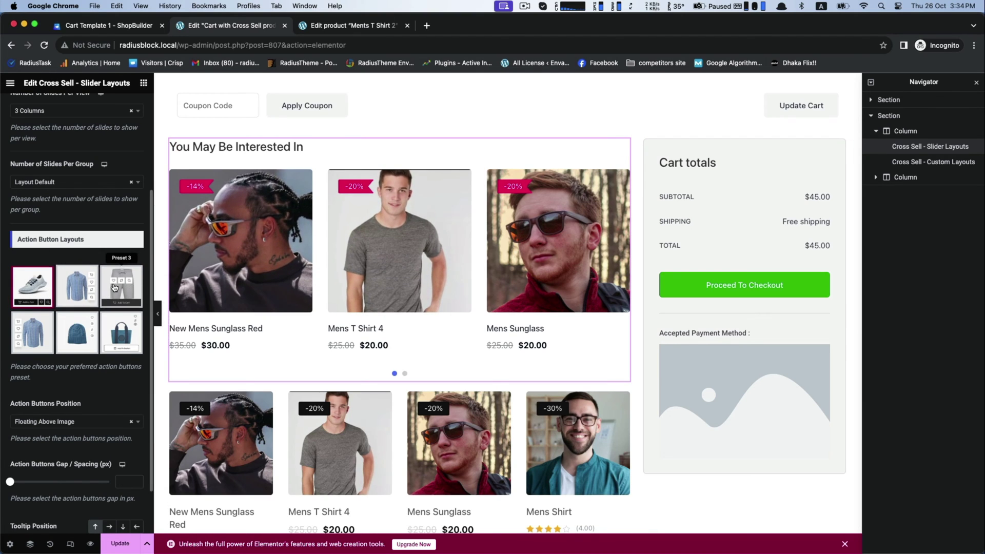
scroll(155, 206, up, 3)
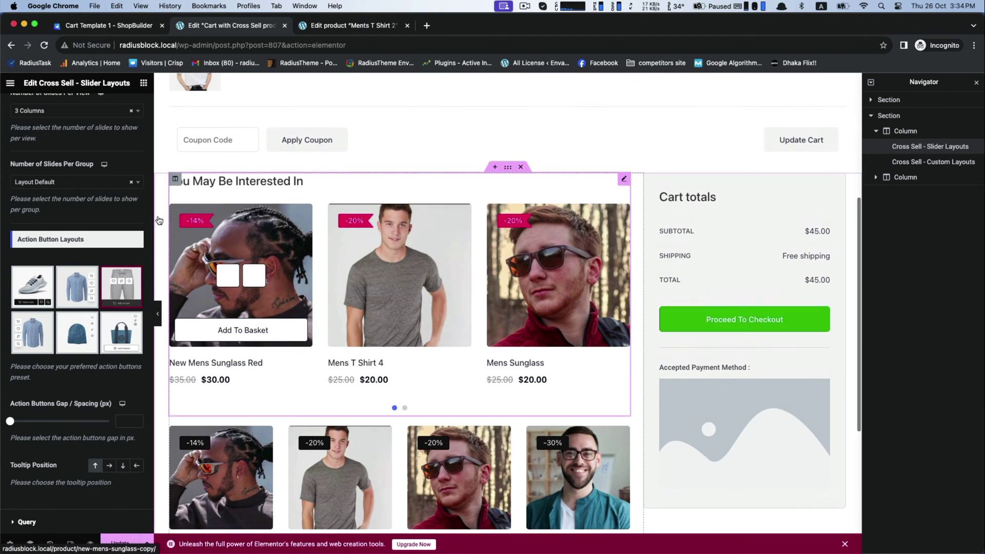
scroll(59, 270, up, 5)
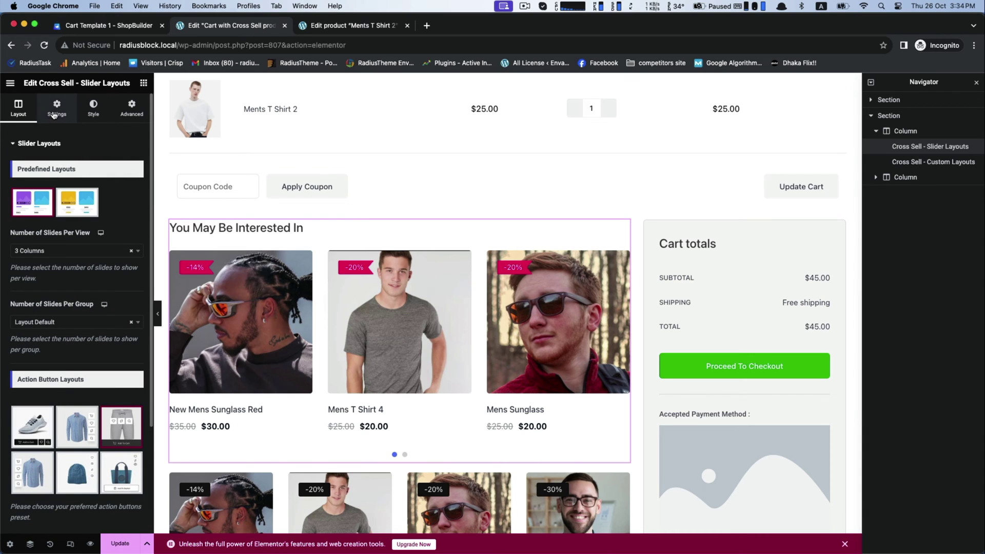
click(54, 114)
scroll(56, 359, down, 5)
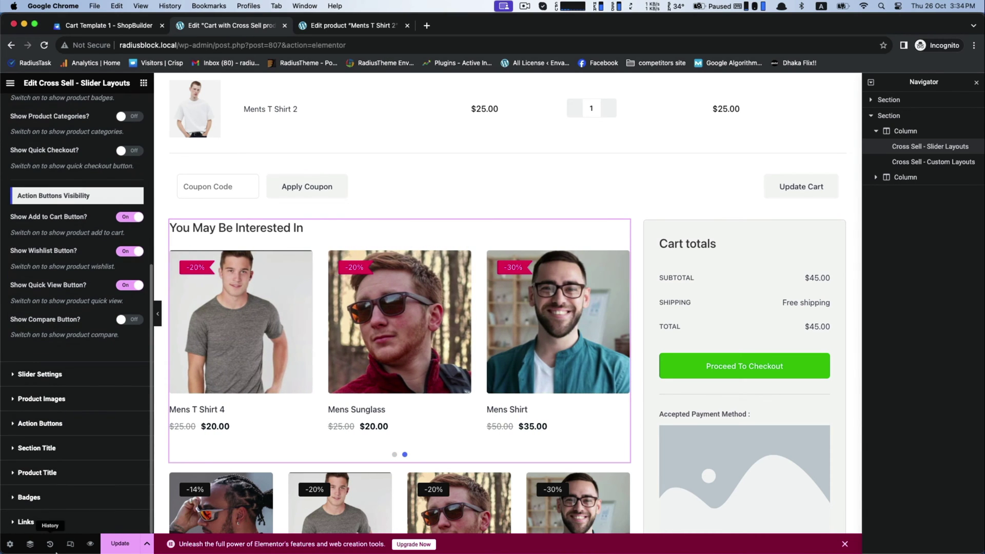
- Set the Add to Cart icon to the shopping cart icon from the Icon Library
click(26, 433)
scroll(94, 301, down, 4)
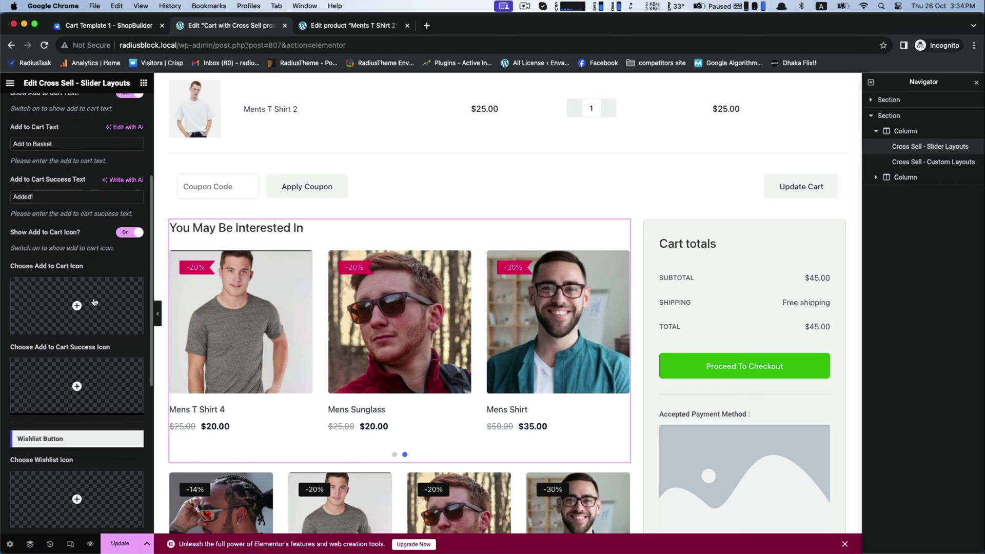
click(44, 326)
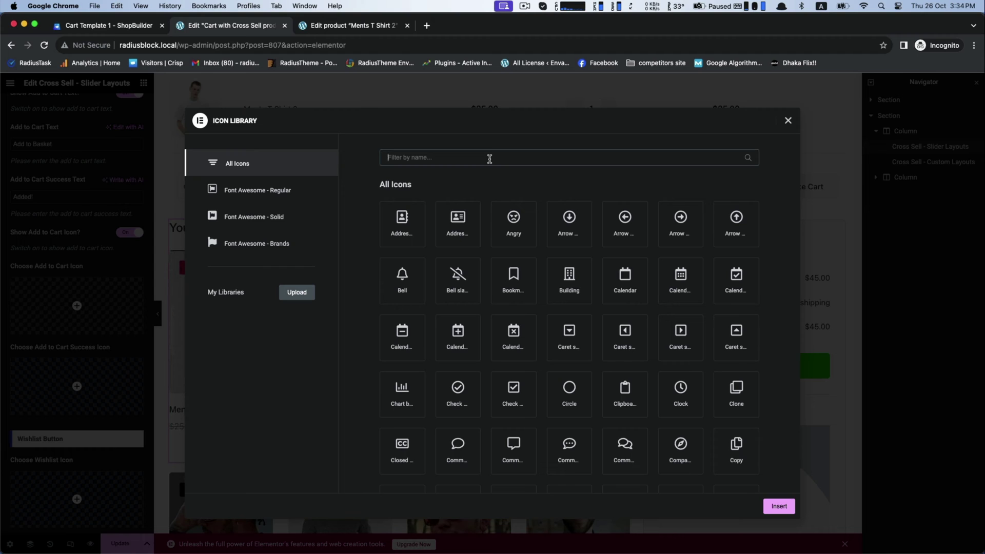
text(shop)
key(BackSpace)
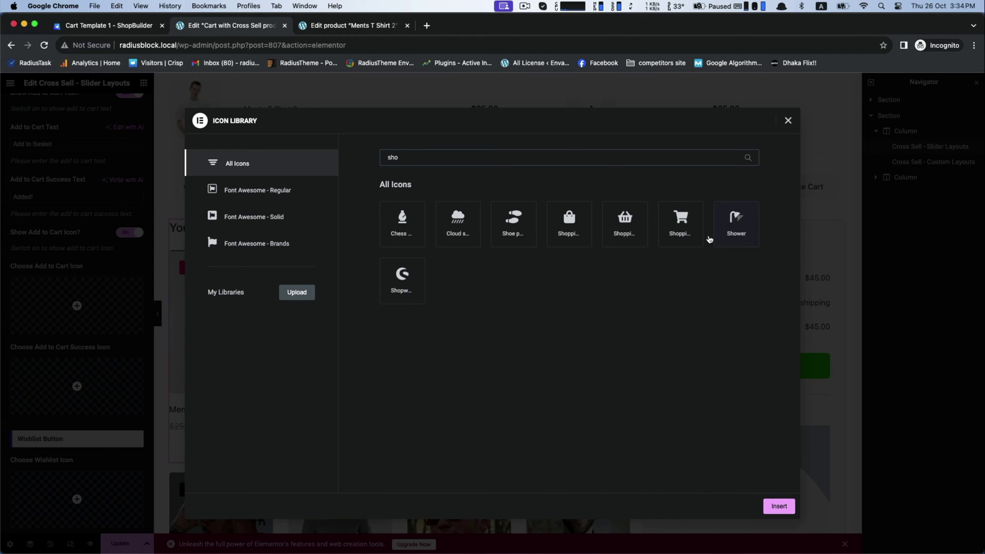
click(686, 239)
click(777, 505)
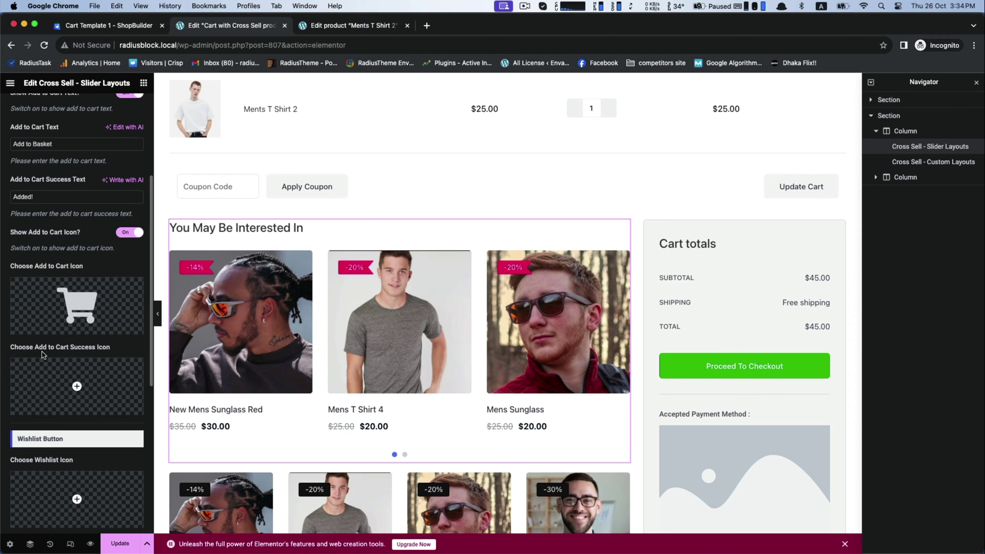
- Set the add-to-cart Success Icon to the Check icon
mouse_move(60, 380)
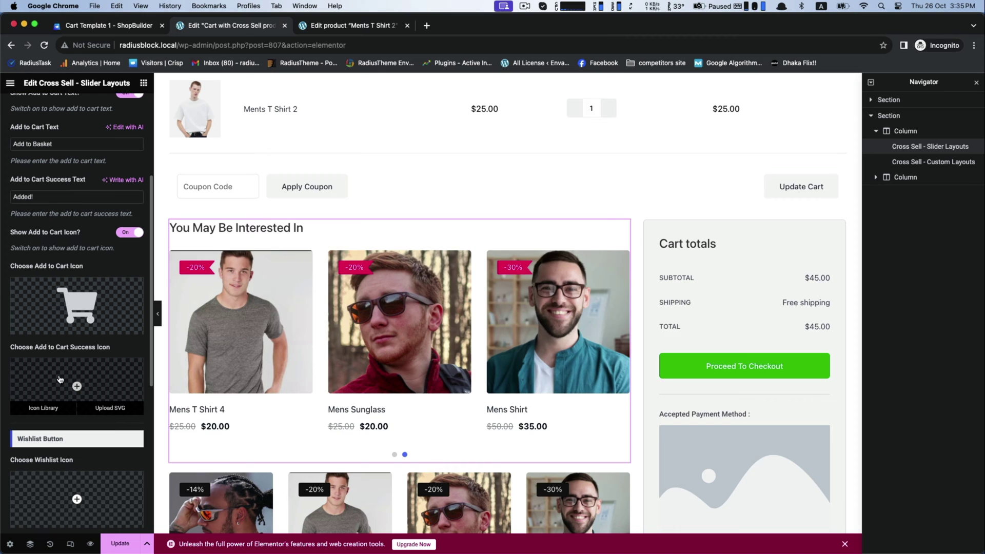
click(43, 408)
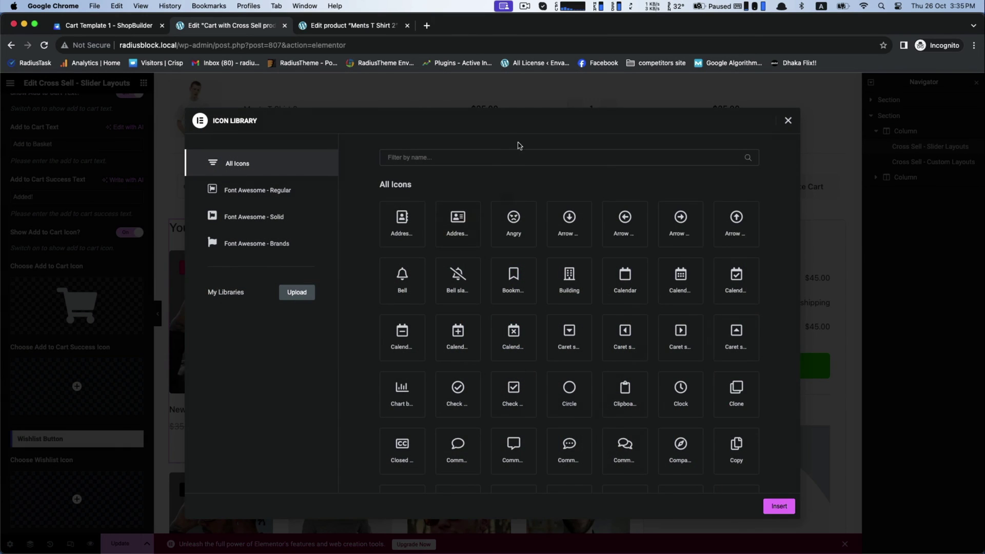
text(tic)
key(BackSpace)
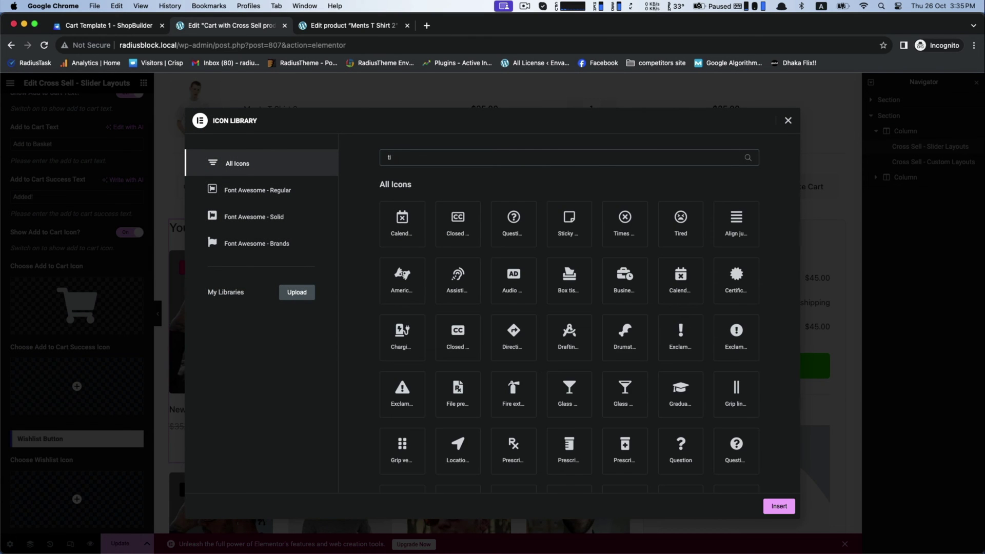
key(BackSpace)
key(BackSpace)
text(check)
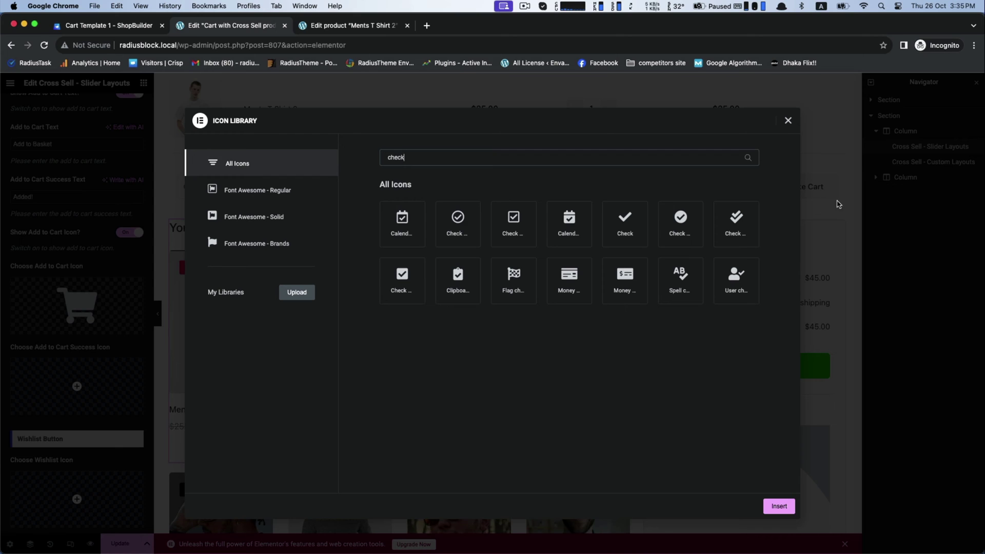
click(623, 219)
click(769, 506)
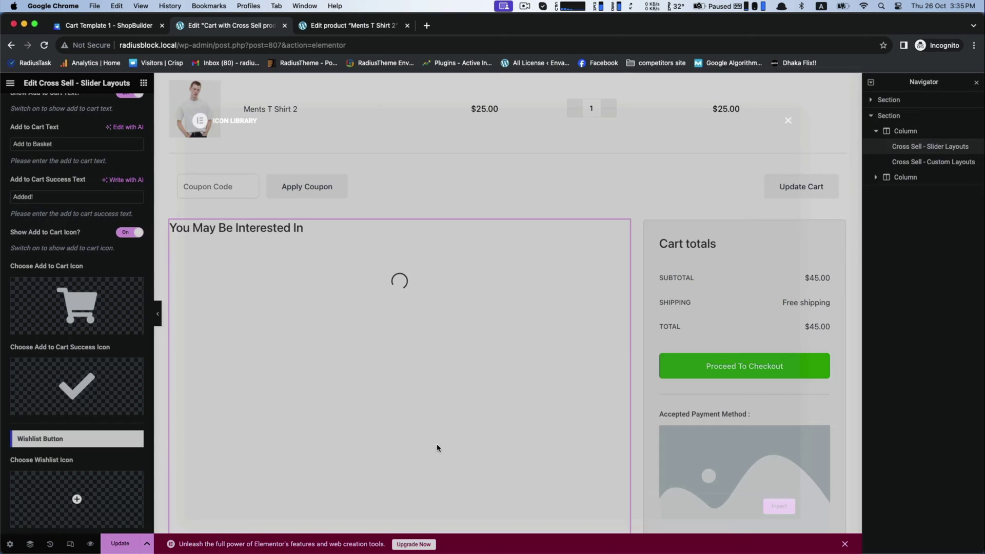
- Give the Wishlist button the outline Heart icon
scroll(18, 282, down, 4)
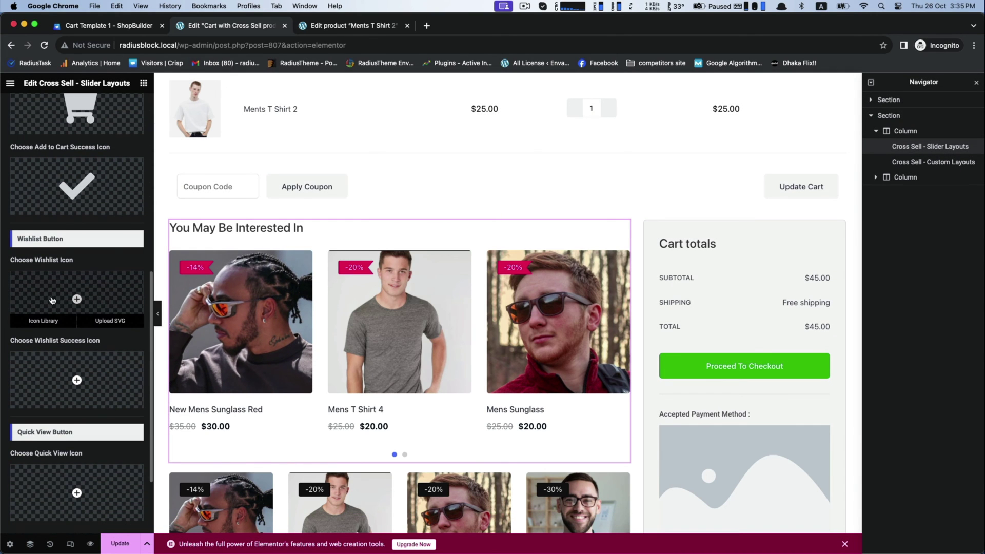
click(43, 320)
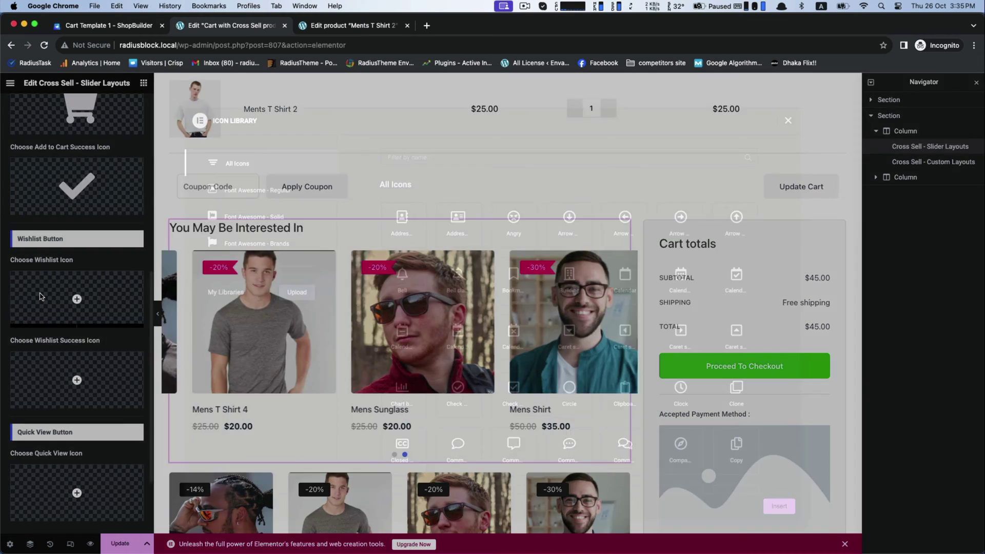
text(hear)
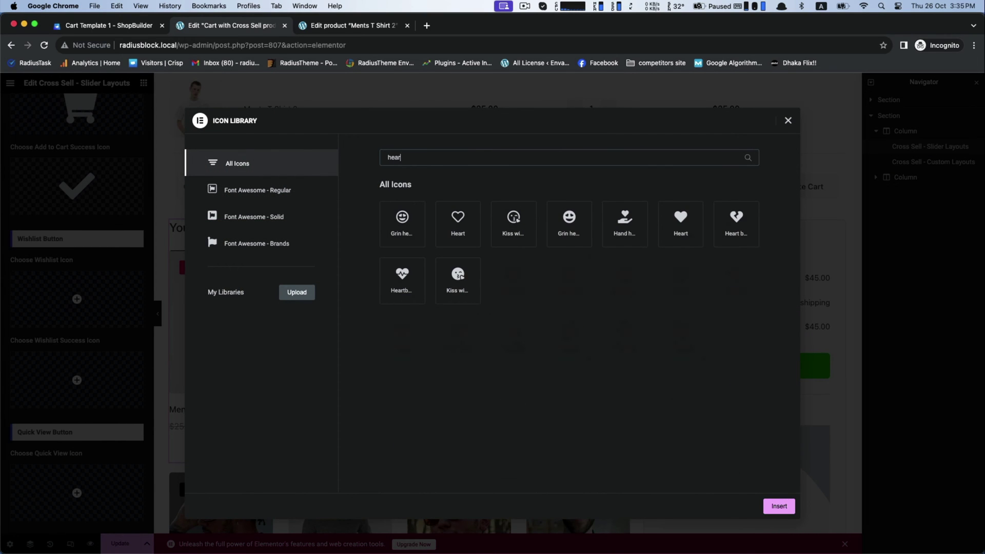
click(458, 223)
click(778, 506)
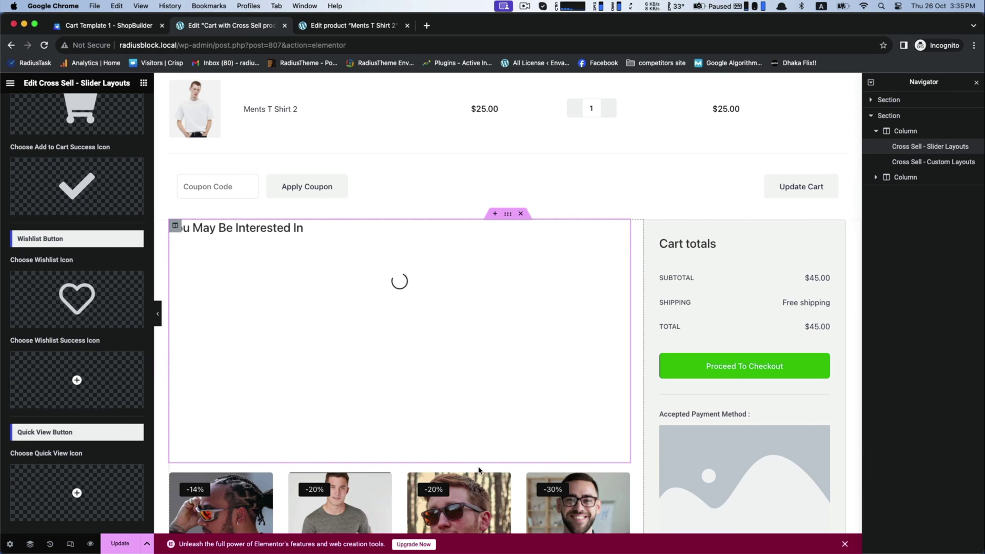
- Set the Wishlist Success icon to the solid Heart
click(49, 366)
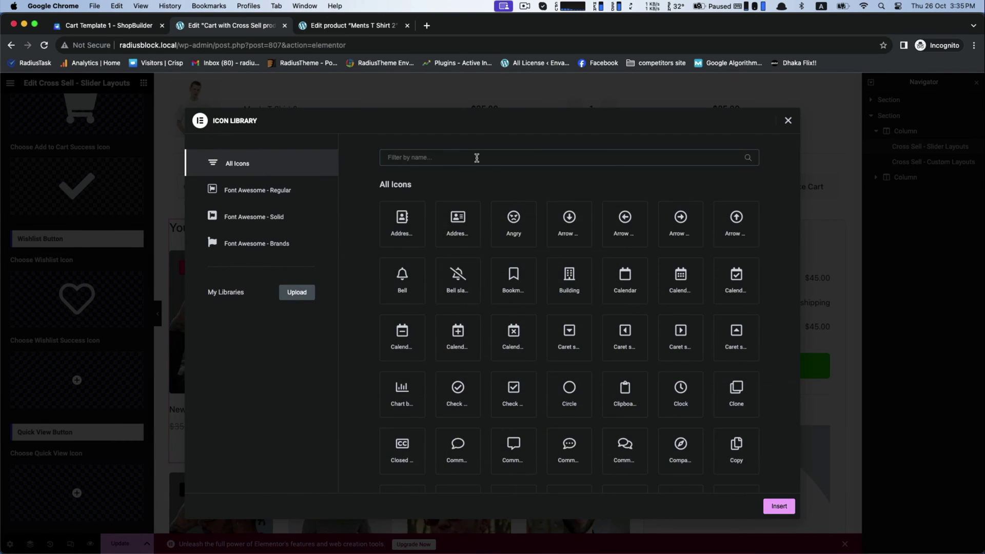
text(heart)
click(680, 224)
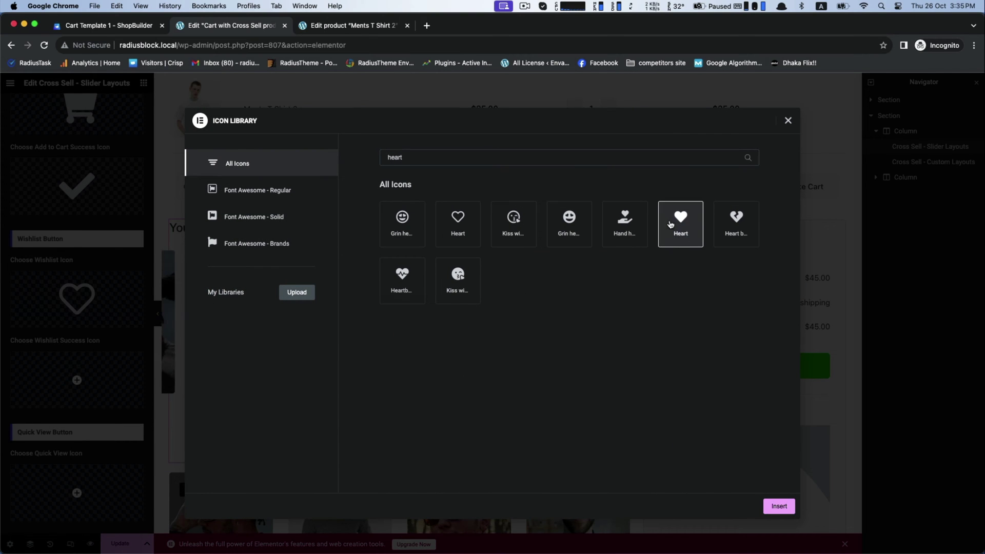
click(778, 505)
- Give the Quick View button the Eye icon
scroll(45, 353, down, 5)
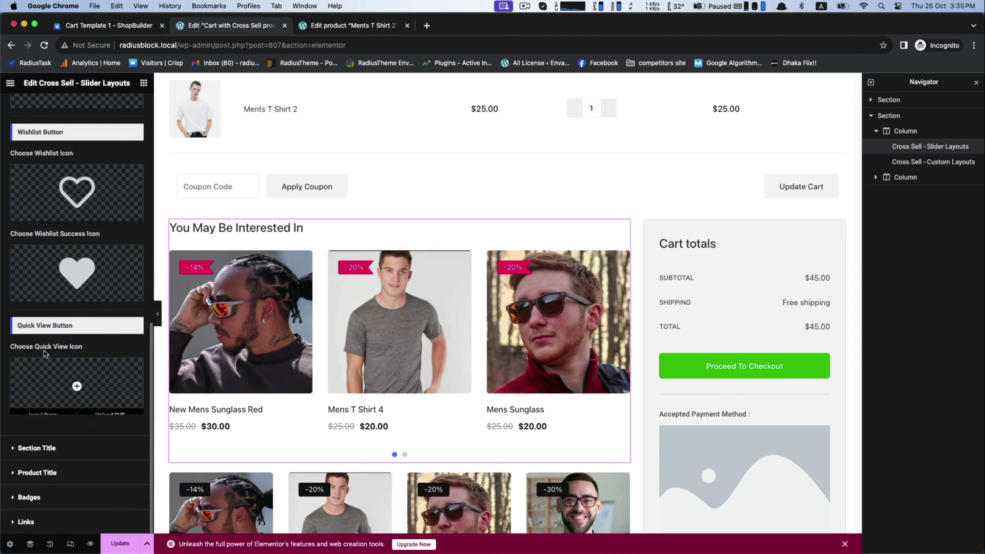
click(43, 406)
text(eye)
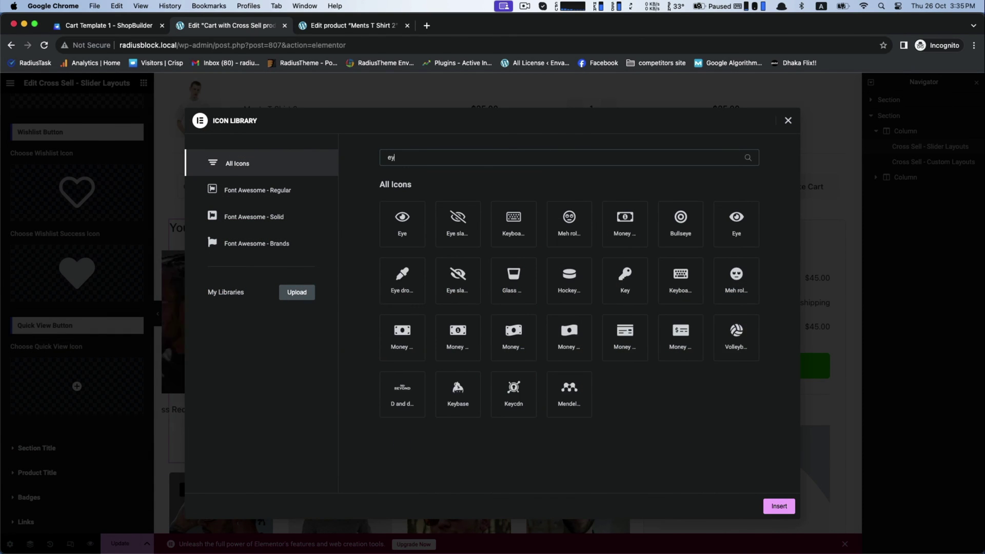
click(402, 222)
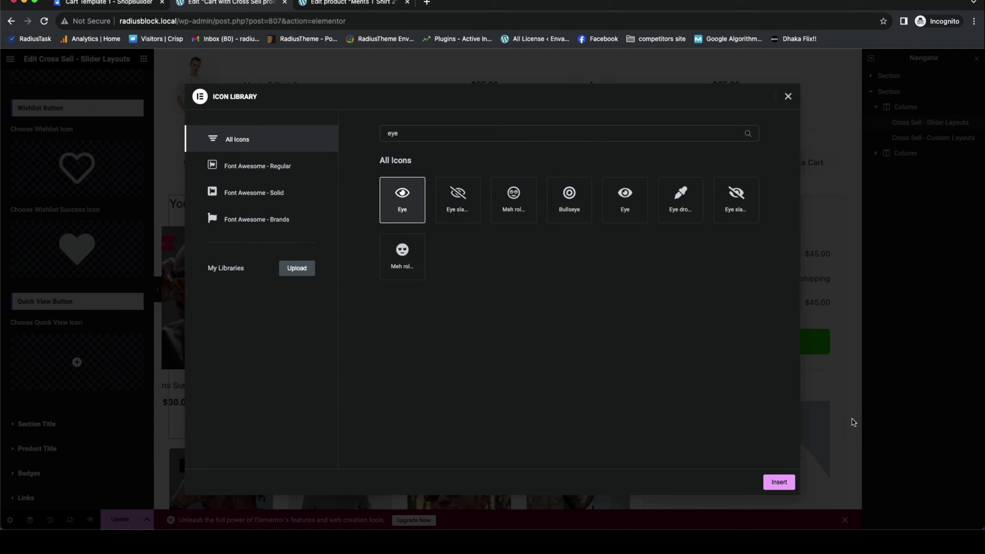
click(771, 478)
mouse_move(377, 297)
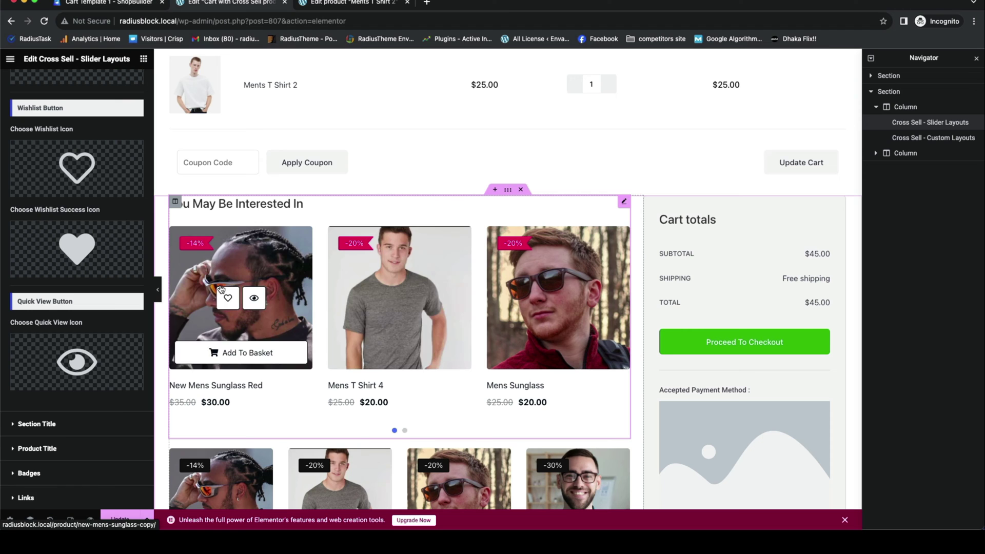
- In Slider Layouts, try action button Presets 1 and 2, then settle on Preset 3
scroll(333, 297, down, 1)
scroll(332, 296, up, 1)
scroll(77, 231, up, 7)
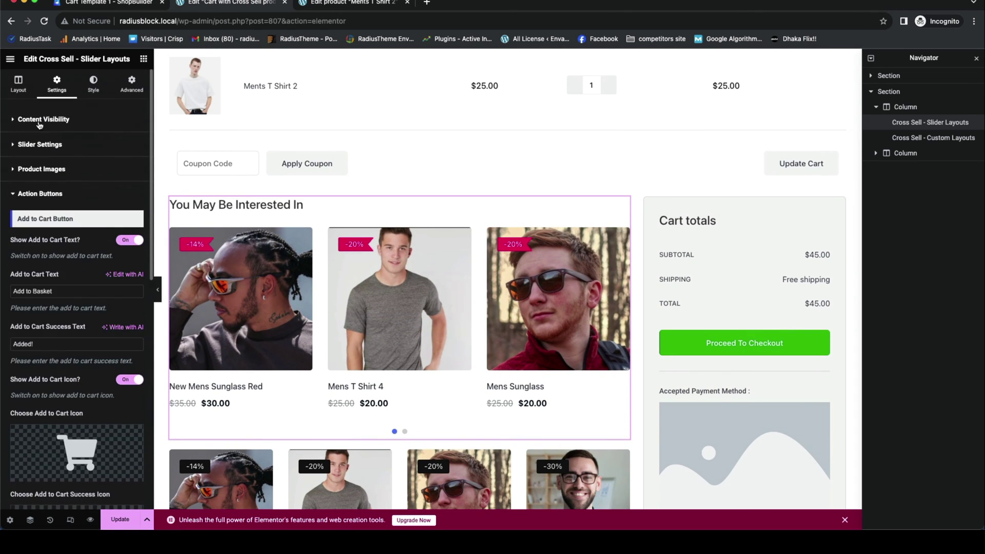
click(17, 91)
scroll(68, 288, down, 2)
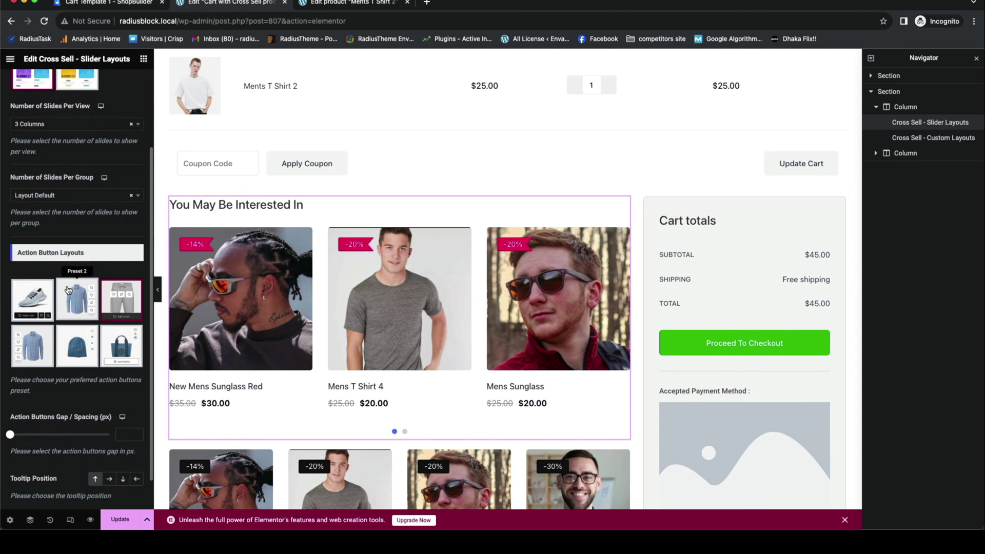
scroll(68, 288, down, 1)
click(32, 322)
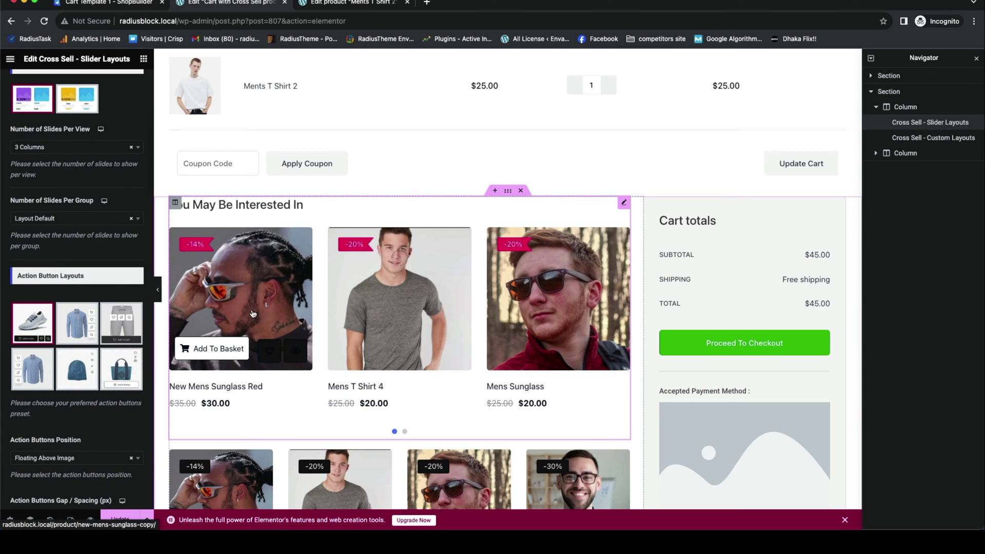
click(76, 322)
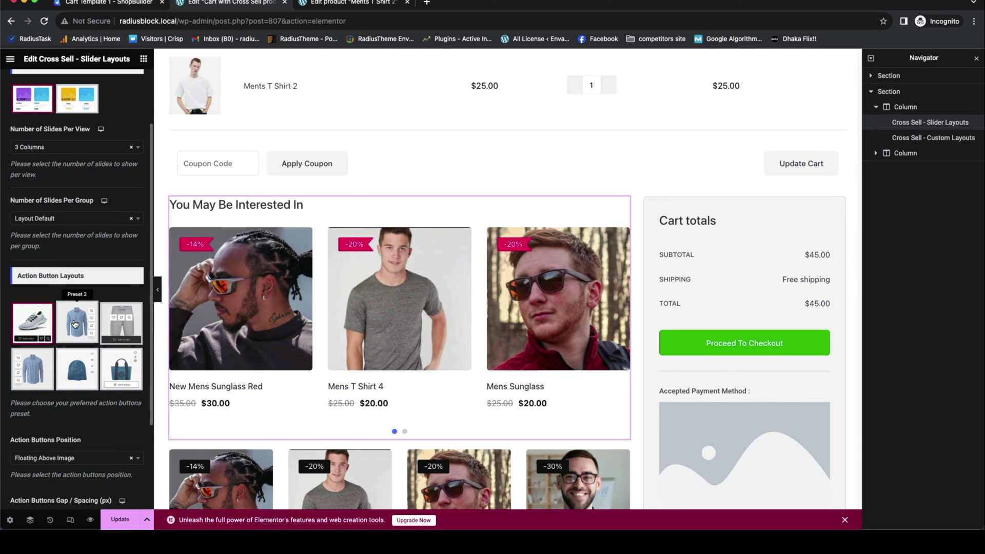
click(121, 323)
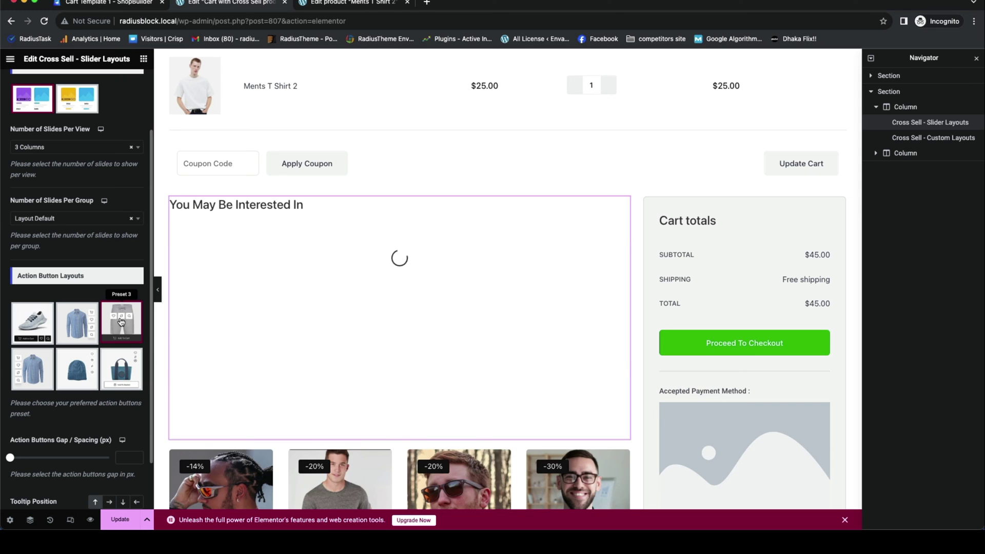
scroll(66, 288, up, 3)
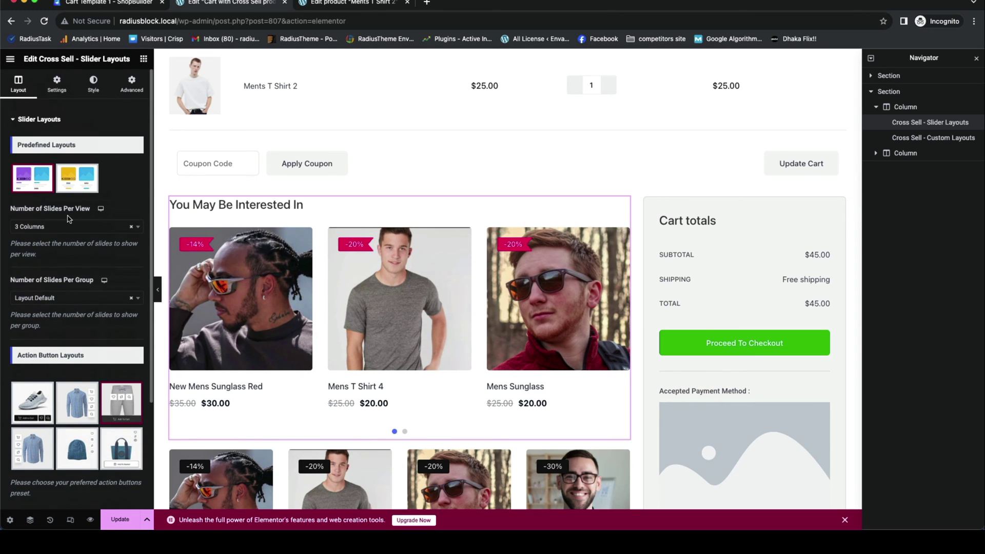
scroll(65, 226, down, 5)
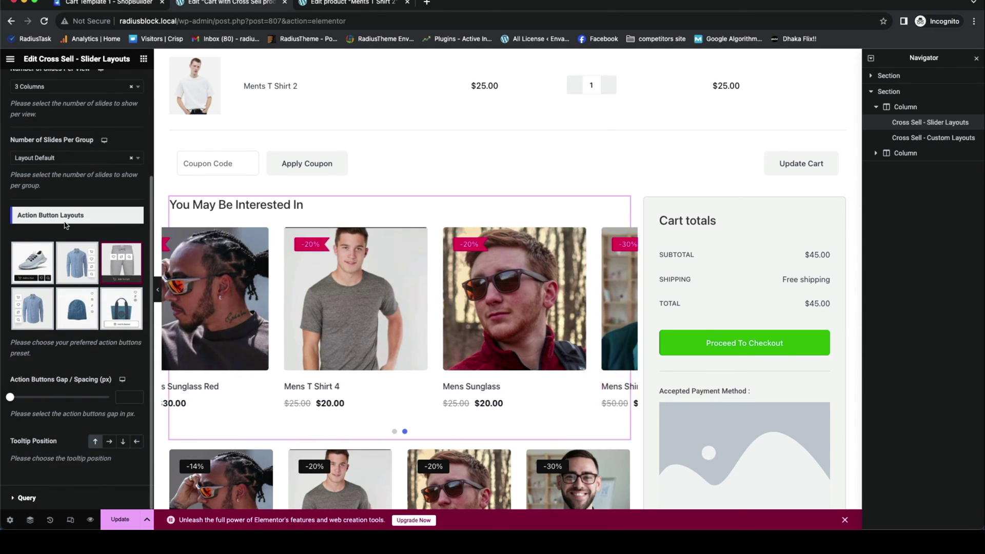
- In the Query section, set the cross-sell Products Limit to 4
click(25, 497)
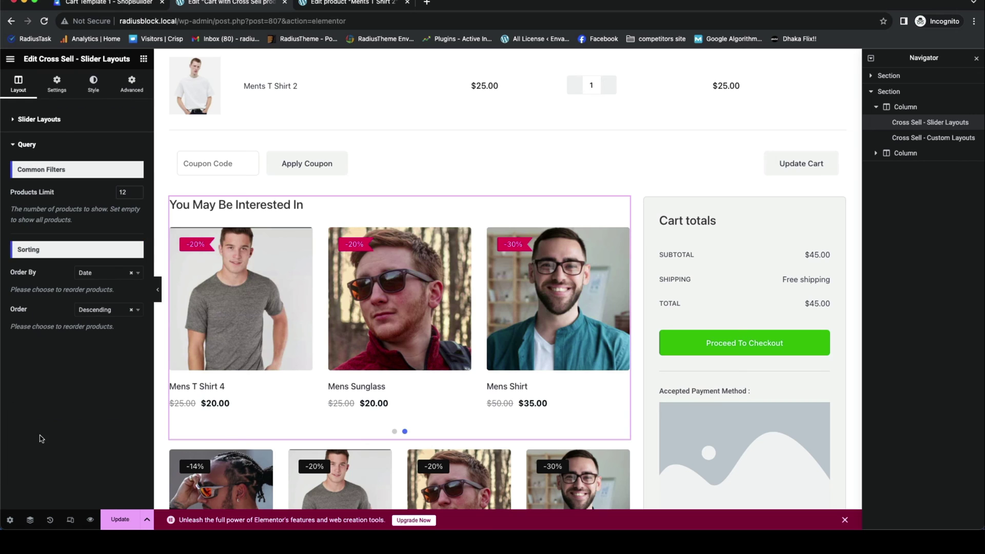
double_click(124, 193)
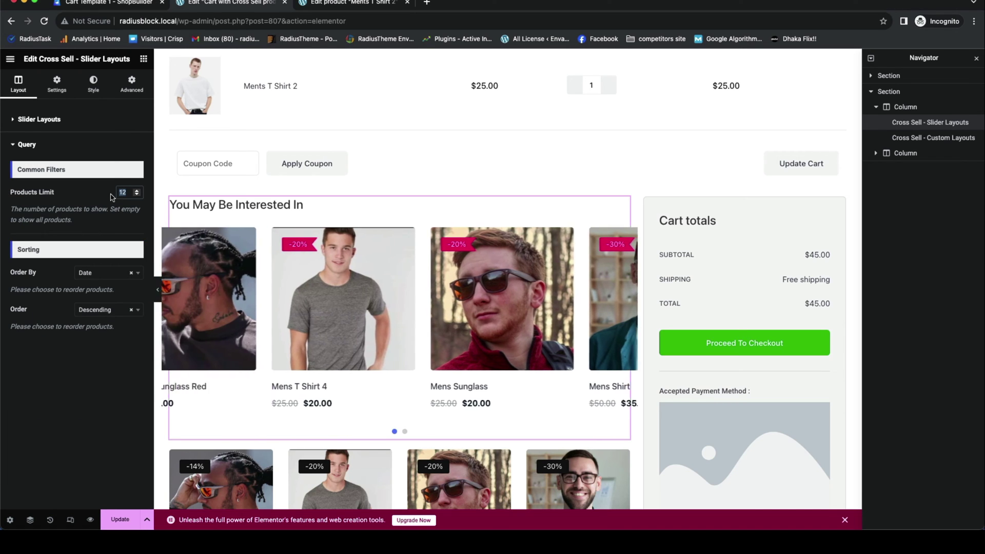
text(4)
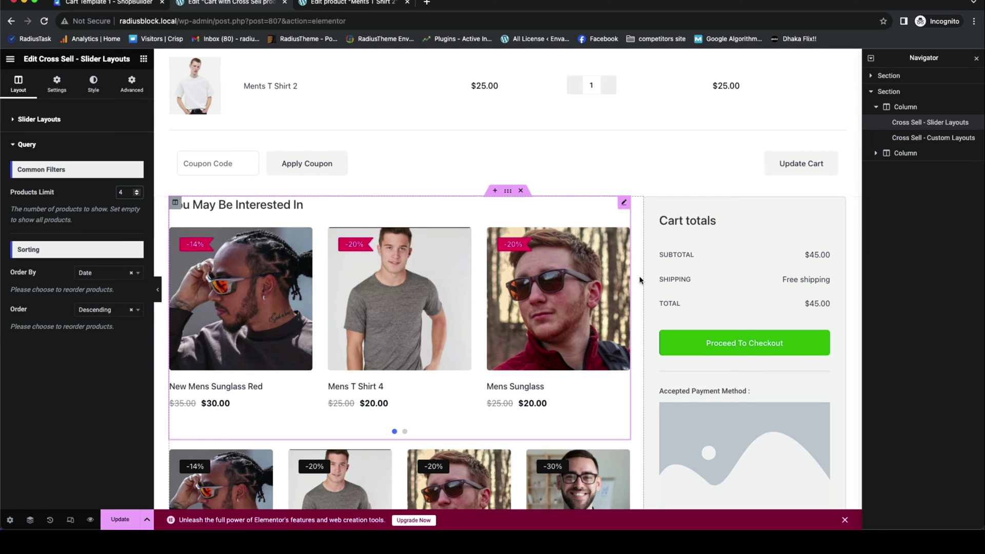
scroll(434, 349, down, 5)
scroll(434, 354, up, 1)
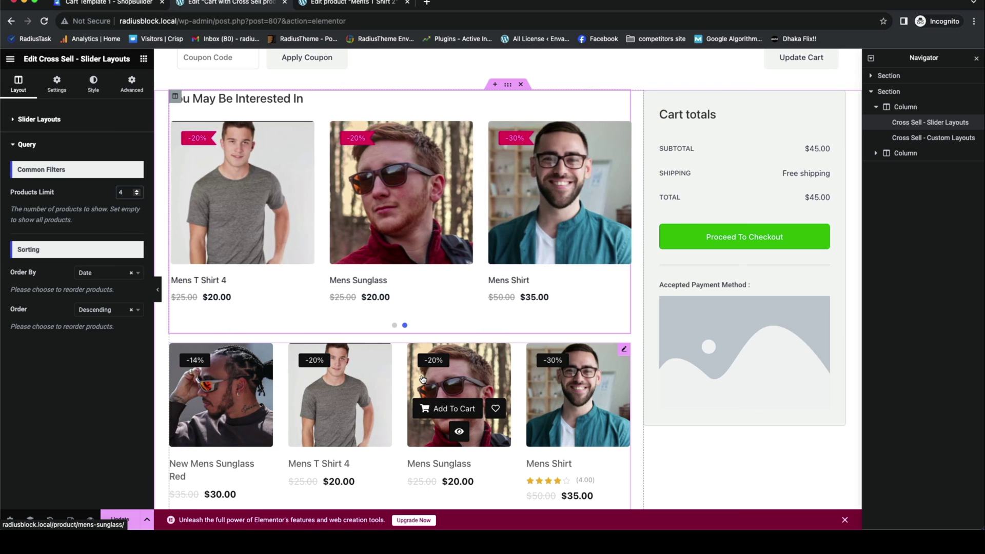
scroll(346, 362, down, 4)
scroll(345, 362, up, 10)
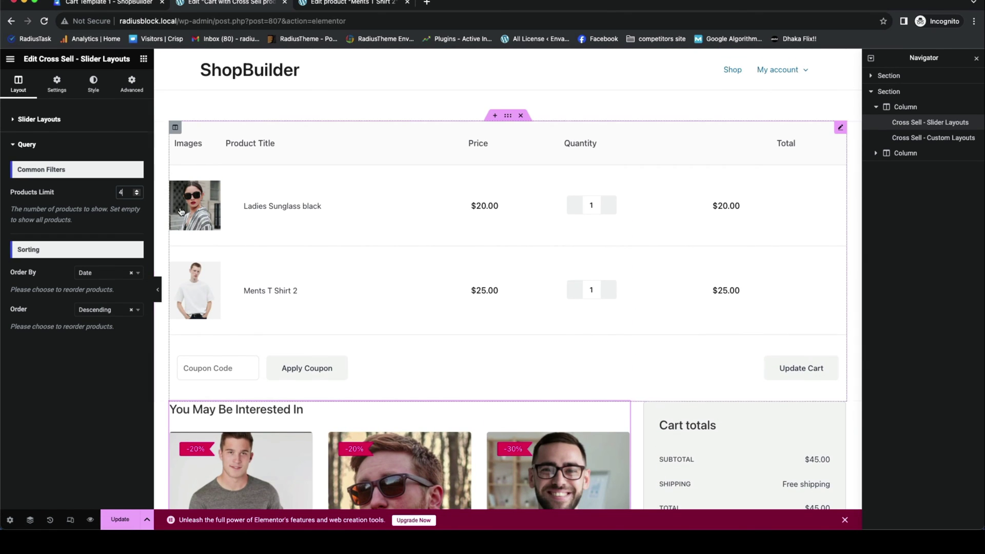
scroll(308, 234, down, 7)
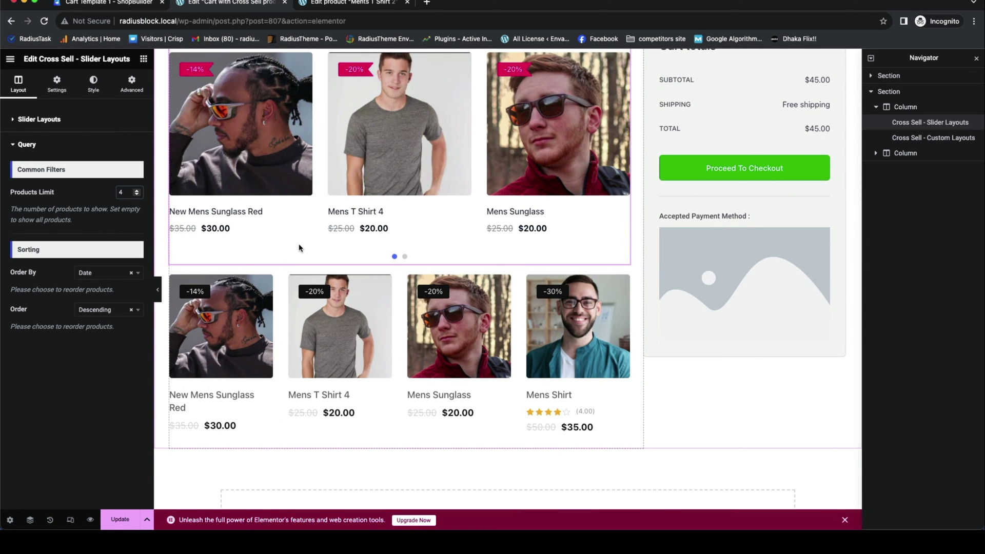
- Try Products Limit values 3 and 2 with the spinner, then return it to 4
click(137, 195)
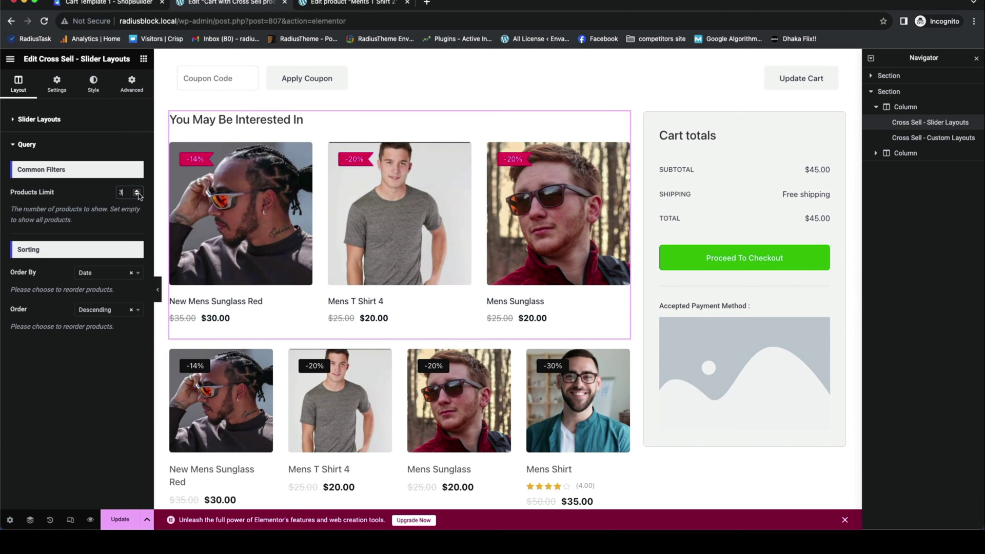
click(137, 195)
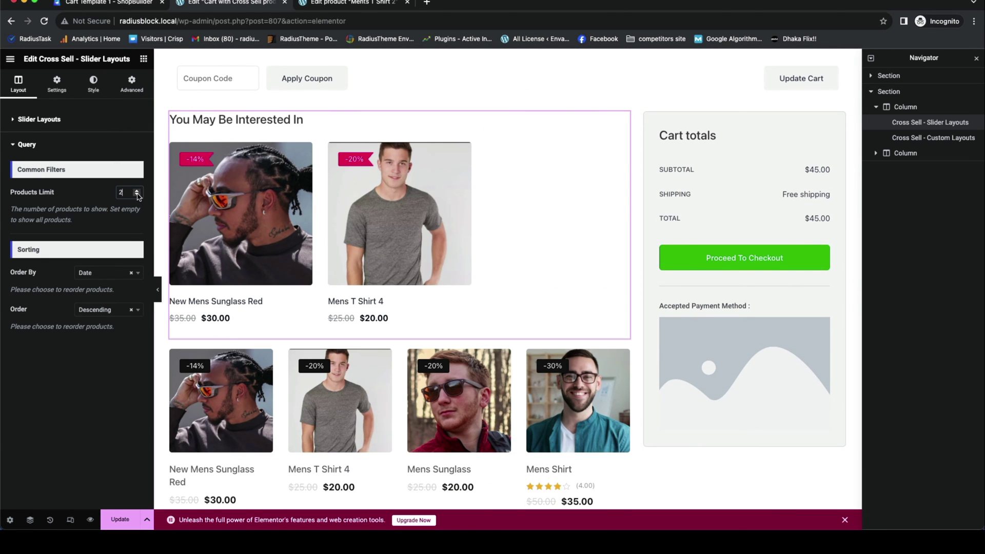
click(137, 191)
click(137, 190)
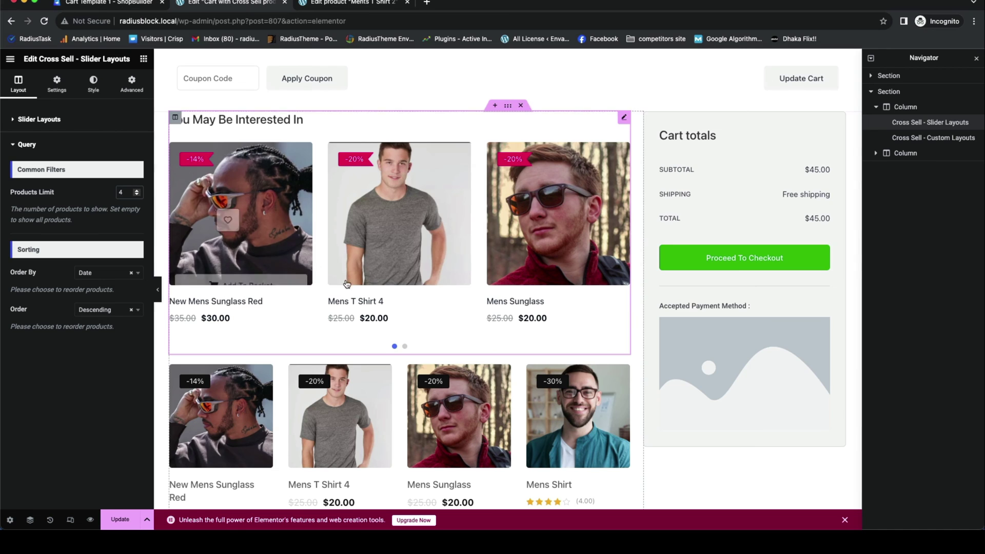
scroll(347, 283, down, 1)
click(56, 84)
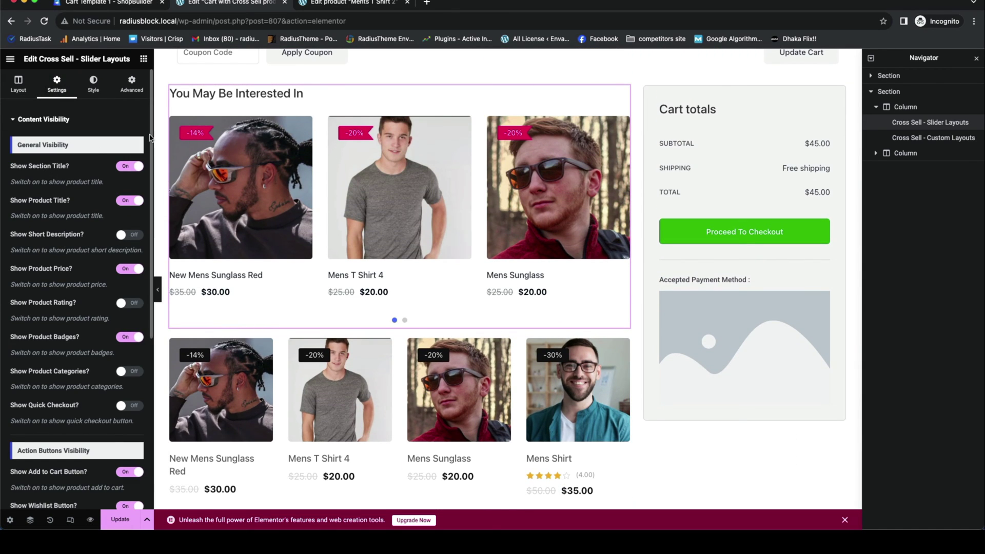
- Toggle the section title off and back on, then retype it as 'You May Like This Products'
click(135, 167)
click(135, 167)
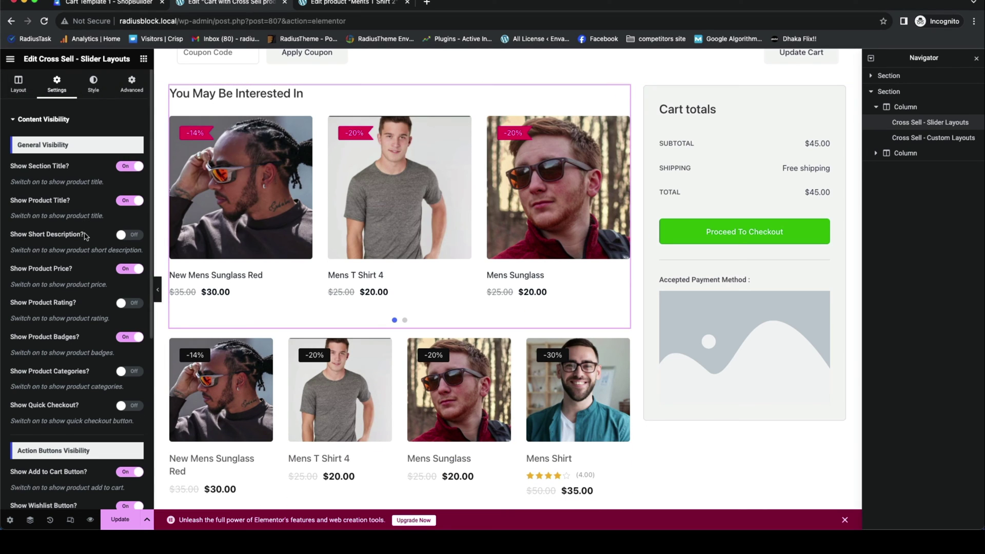
scroll(82, 277, down, 6)
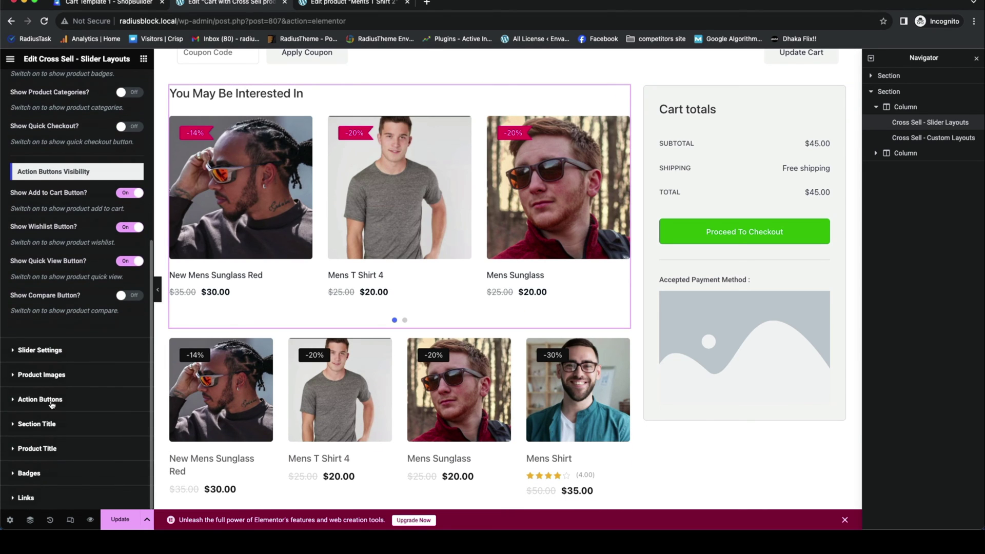
click(53, 424)
triple_click(46, 309)
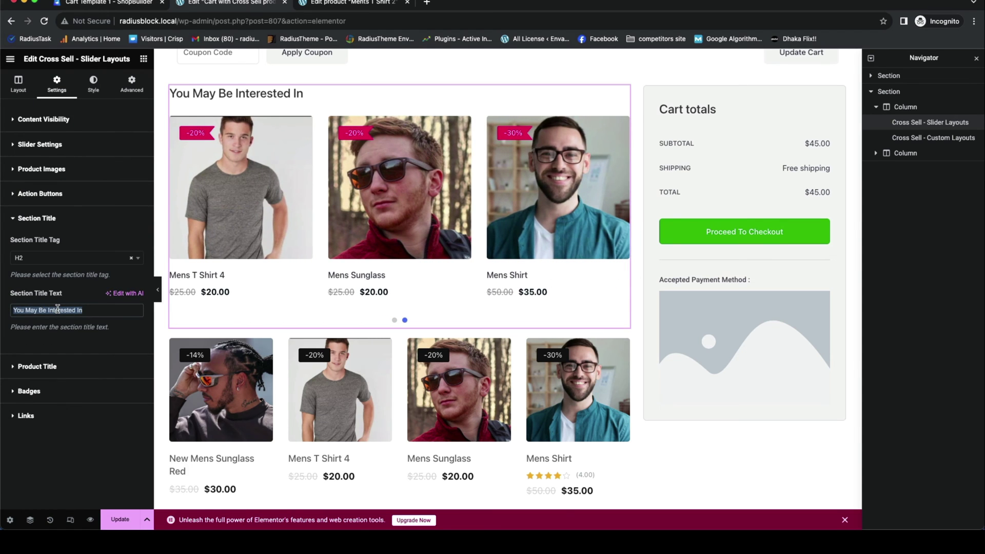
text(You May Like)
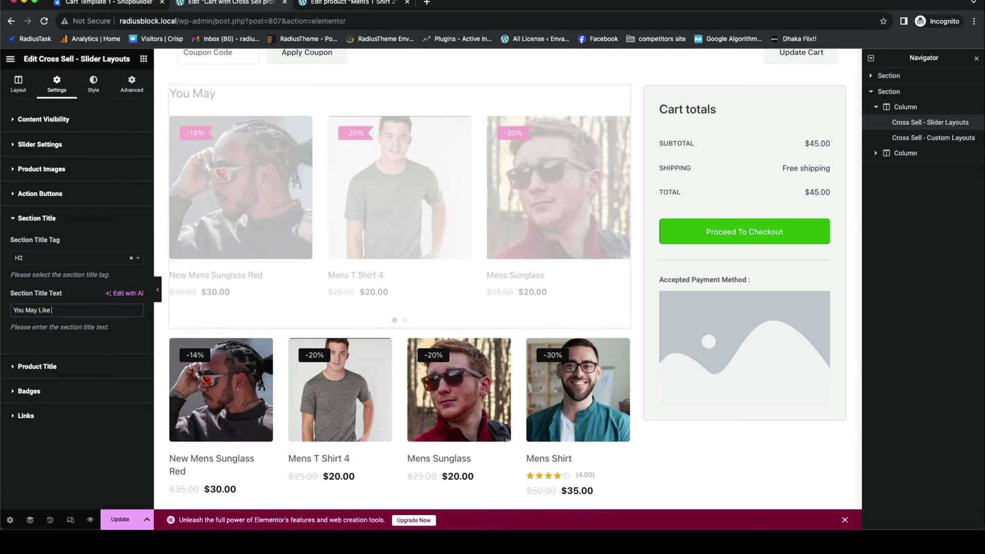
text( This Products)
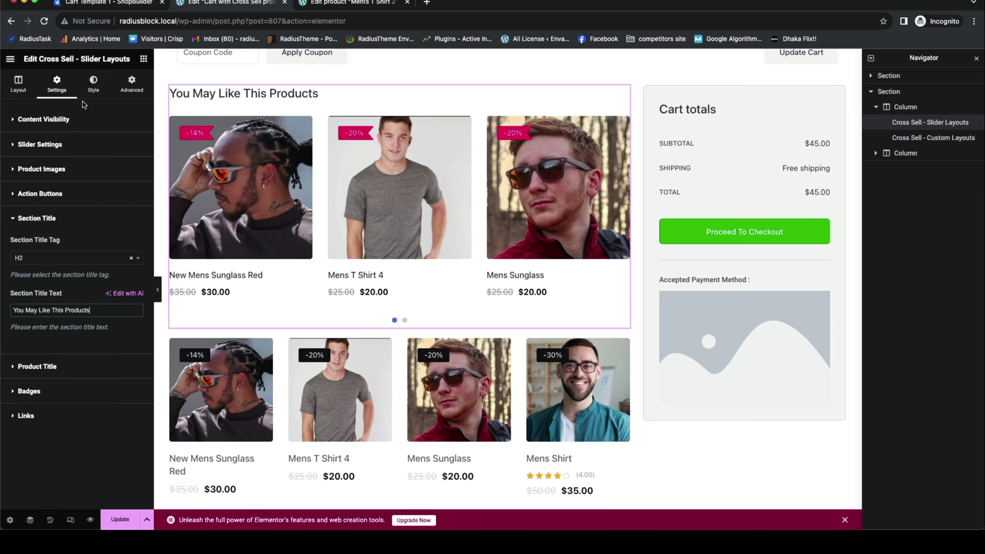
- Center the section title alignment and set its colour to black #000000
click(93, 84)
click(49, 275)
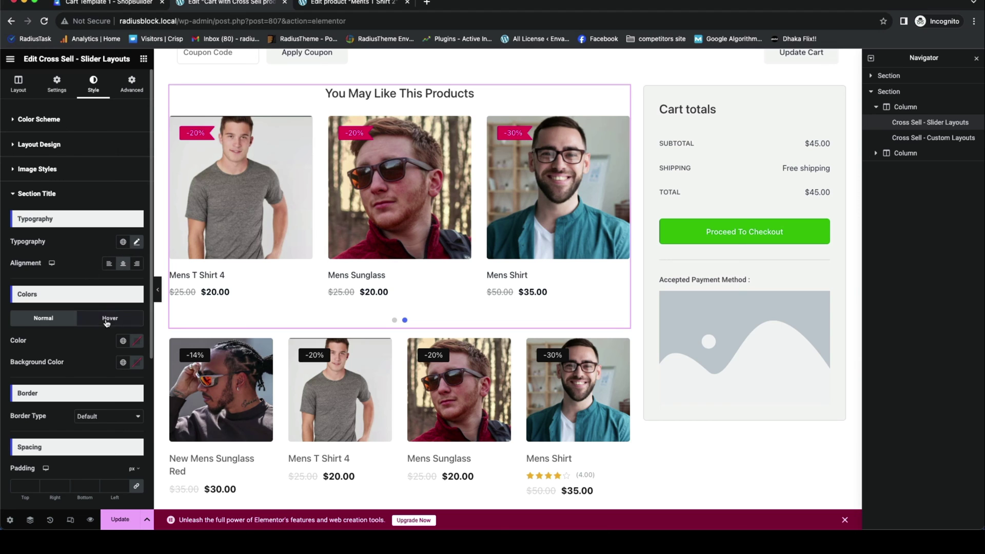
click(136, 362)
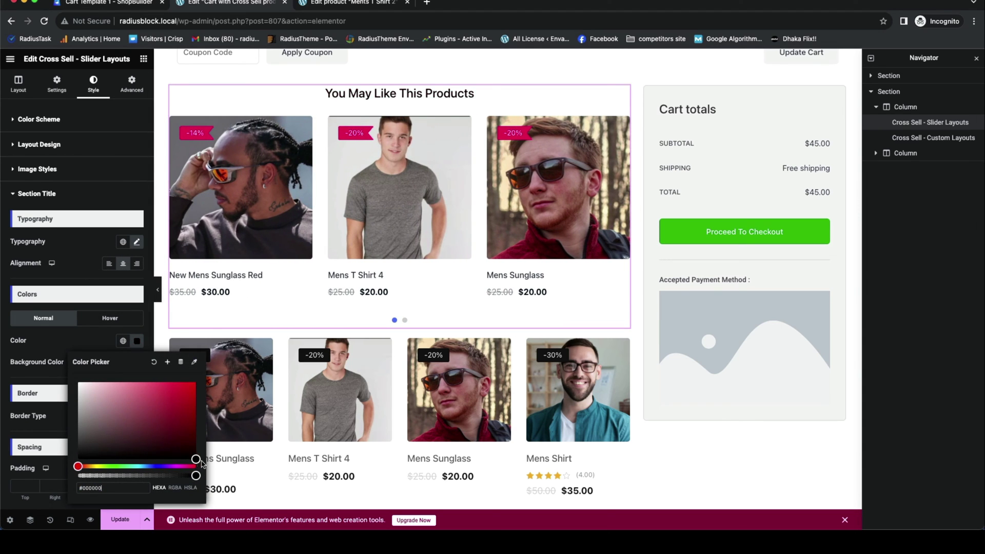
click(37, 134)
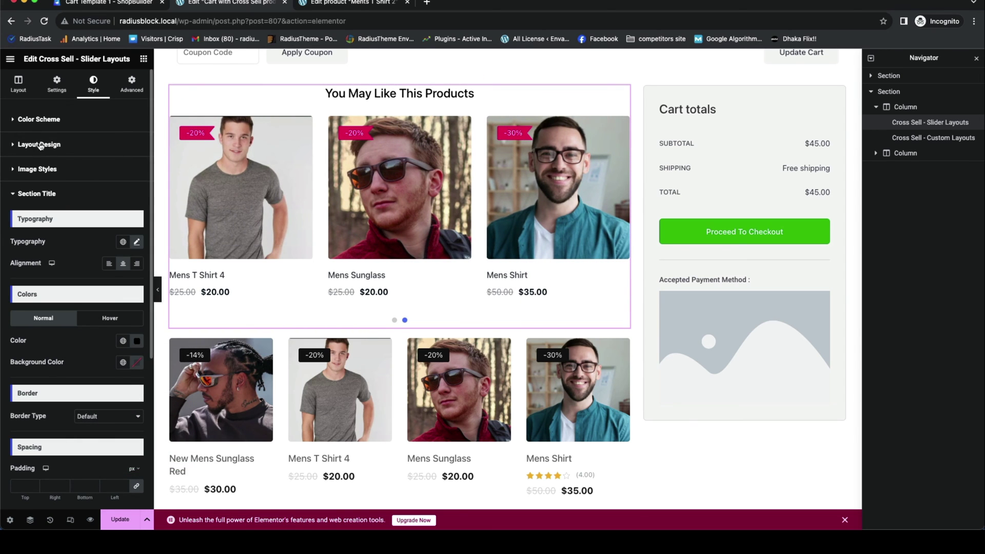
click(35, 194)
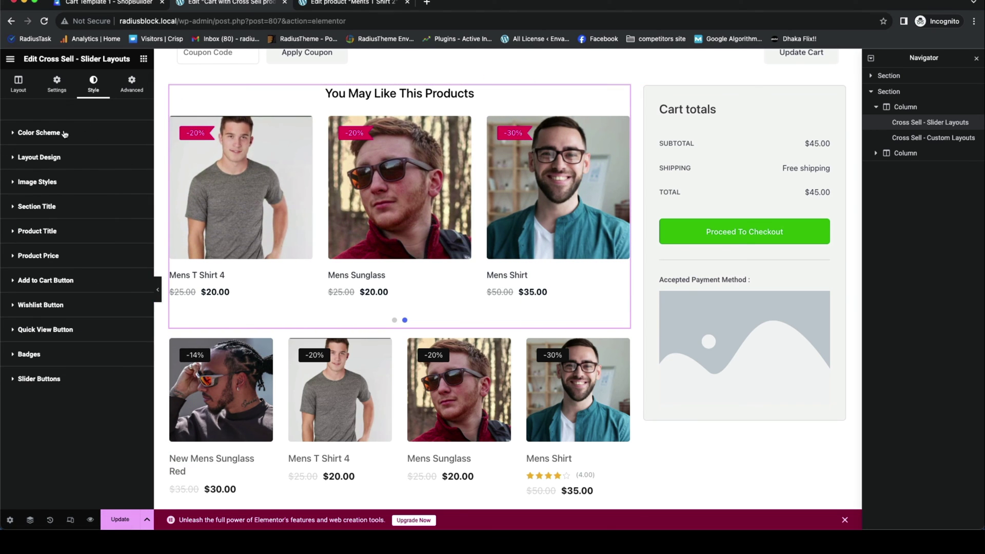
- Toggle Show Product Badges off and back on, and Show Quick Checkout on and back off
click(57, 83)
scroll(102, 205, down, 5)
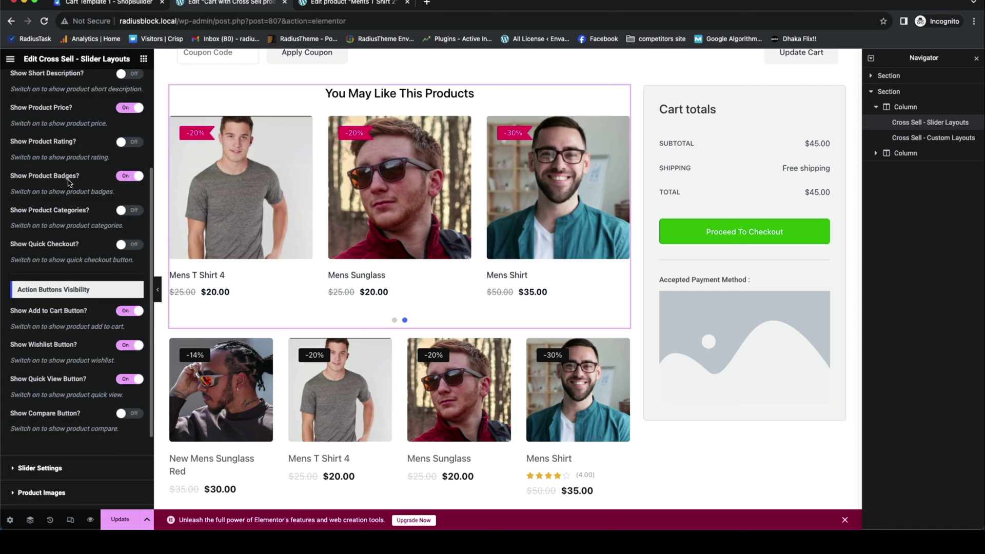
click(128, 176)
click(128, 175)
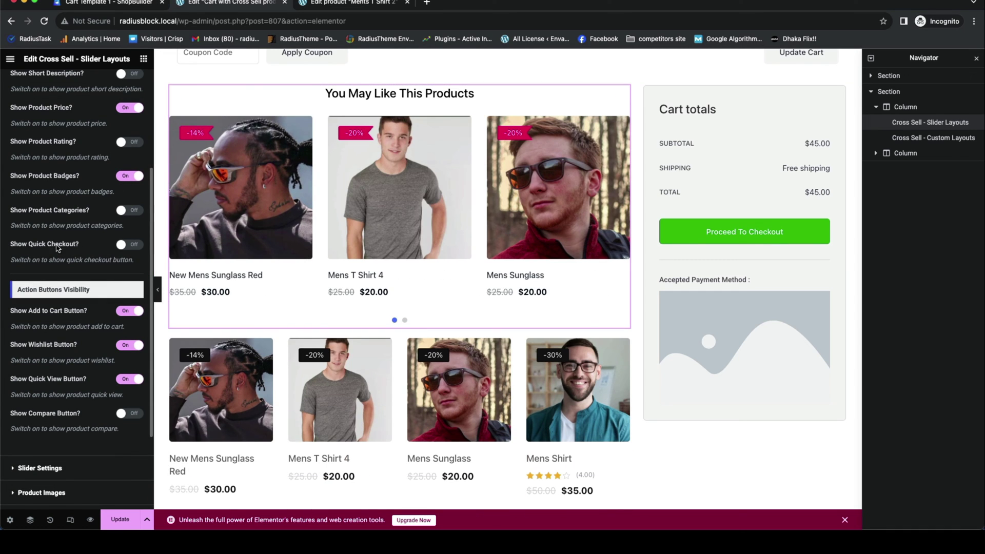
click(129, 244)
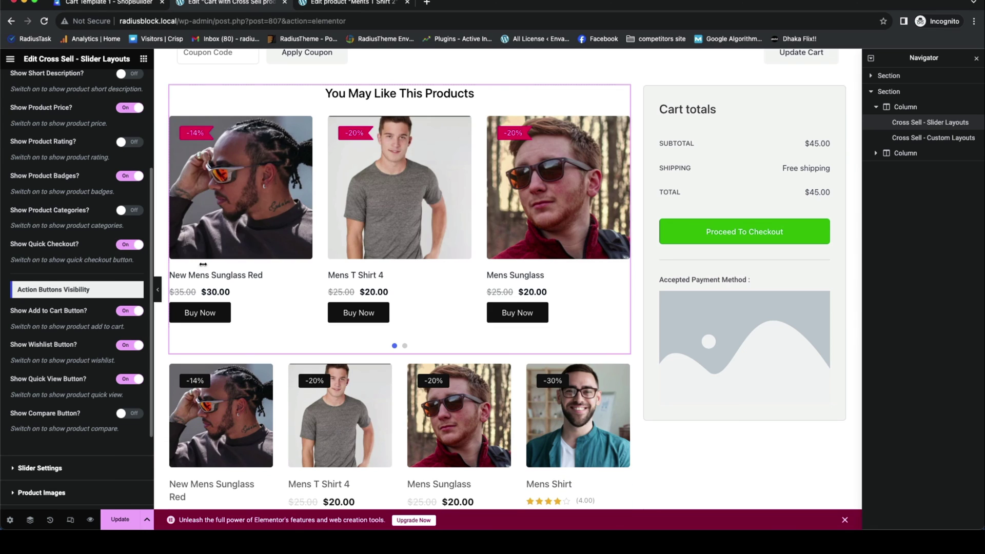
click(129, 245)
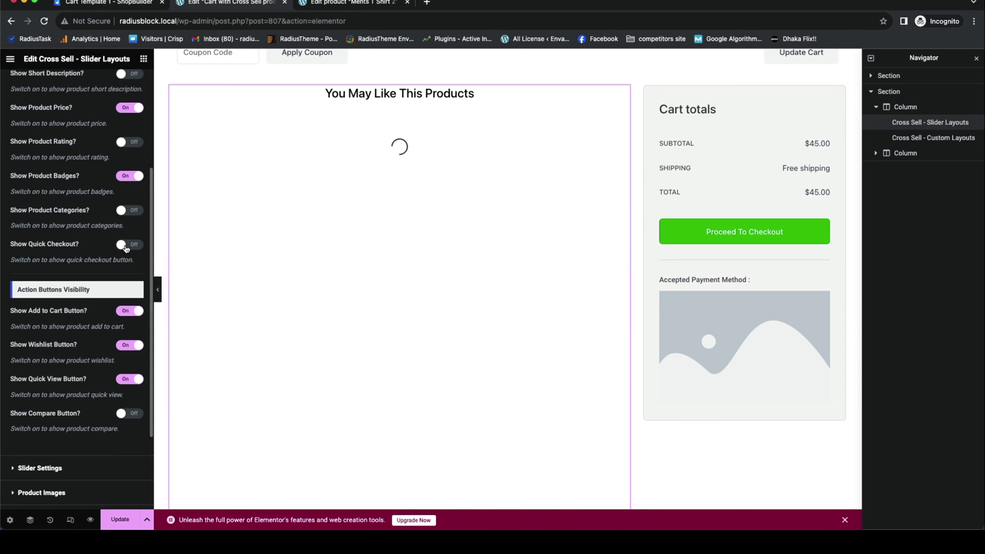
scroll(125, 248, up, 3)
click(92, 85)
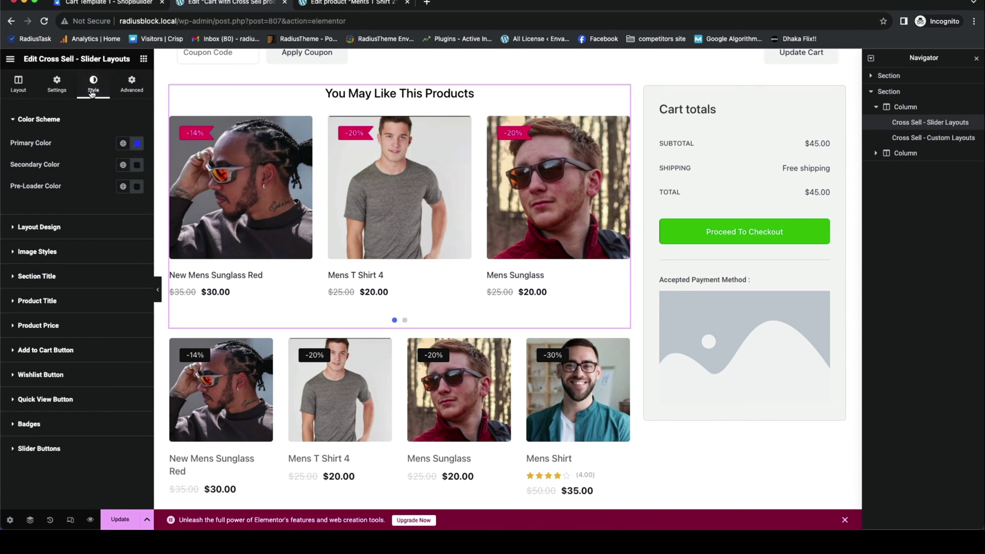
- Set the slider's Layout Design grid gap to 38
click(80, 226)
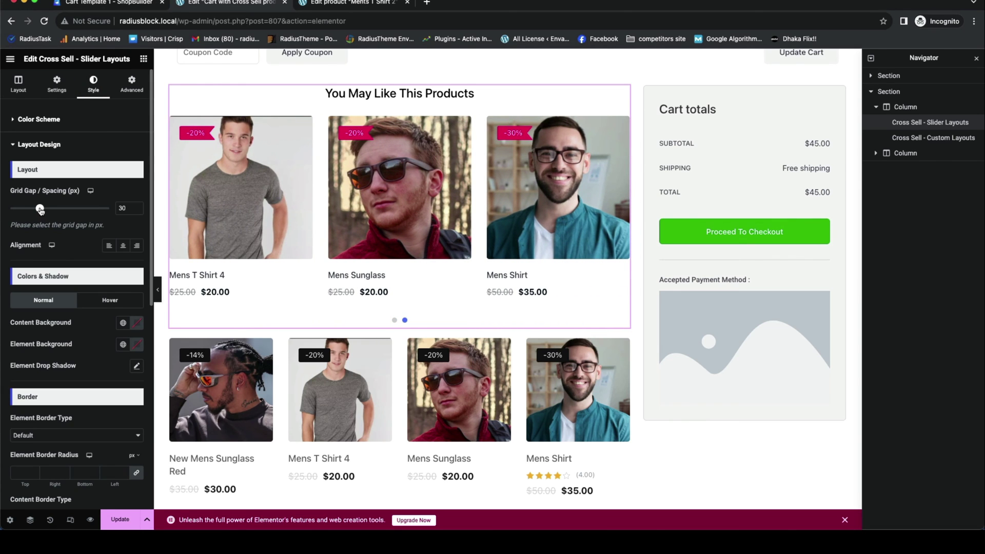
drag(40, 211, 49, 213)
scroll(95, 243, down, 3)
scroll(62, 221, down, 5)
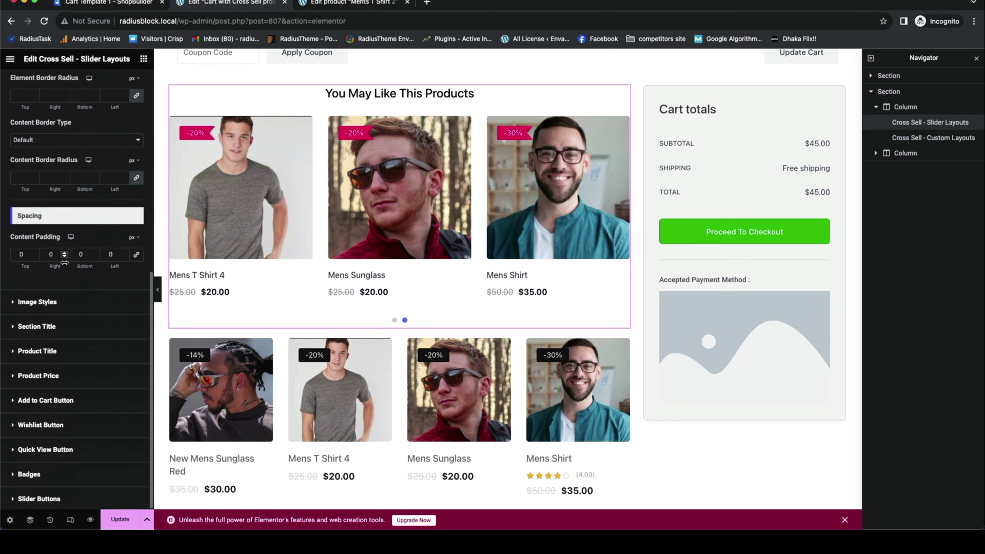
- Give the product images a 10 px border radius on all corners
click(66, 302)
scroll(66, 304, up, 1)
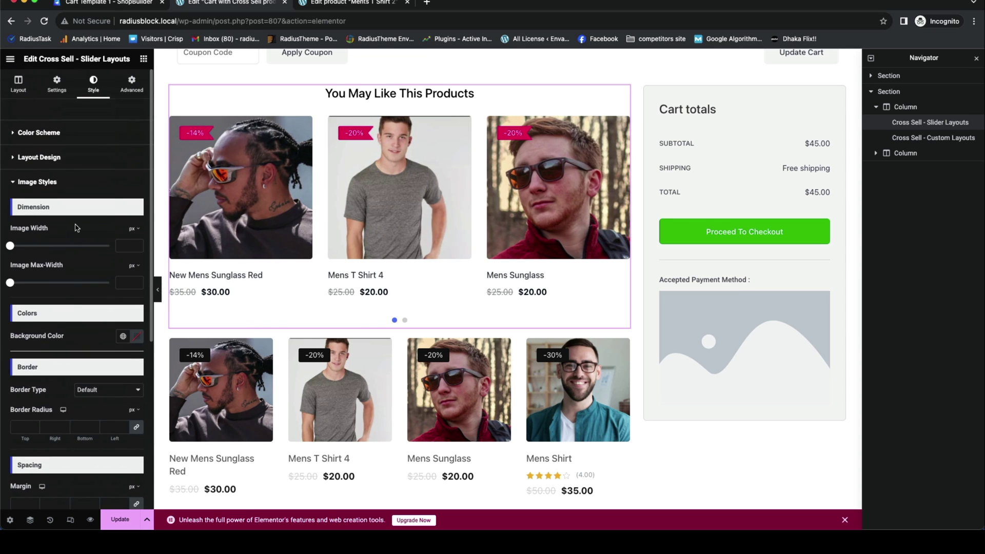
scroll(74, 293, down, 2)
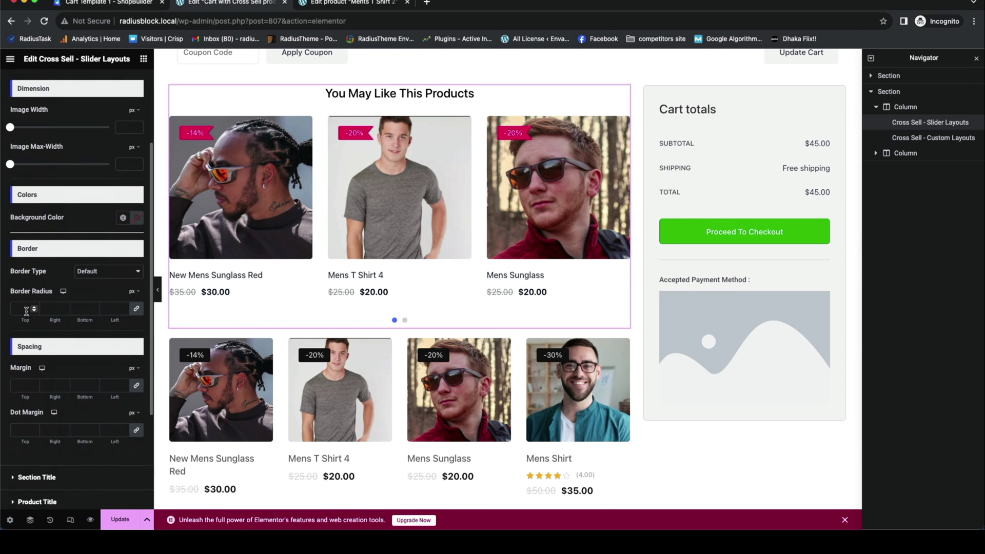
click(23, 308)
text(10)
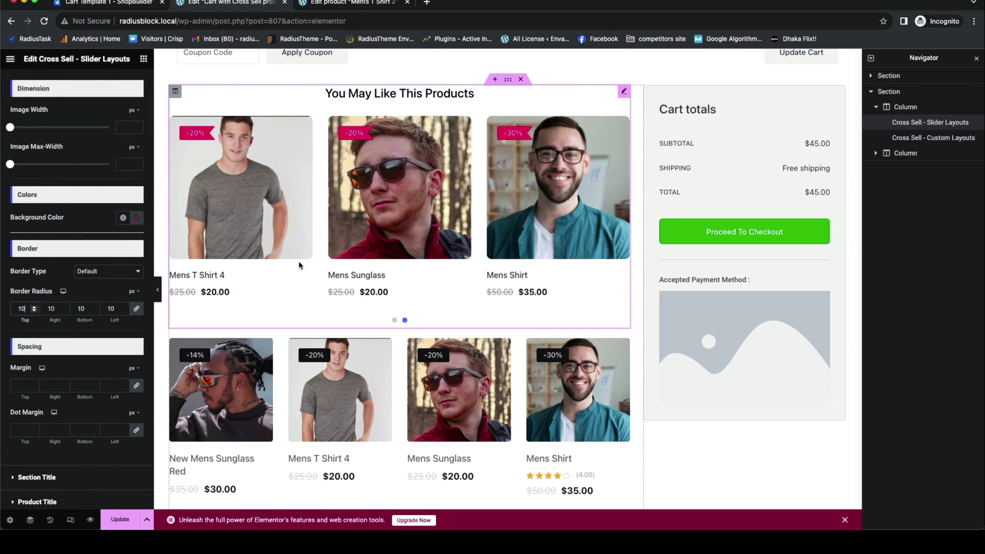
mouse_move(307, 120)
scroll(54, 154, up, 2)
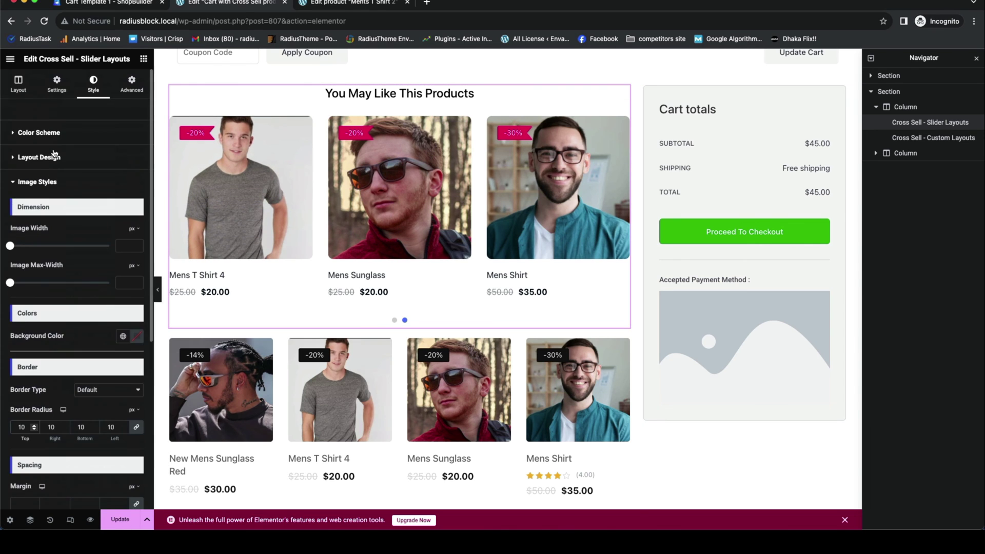
click(28, 183)
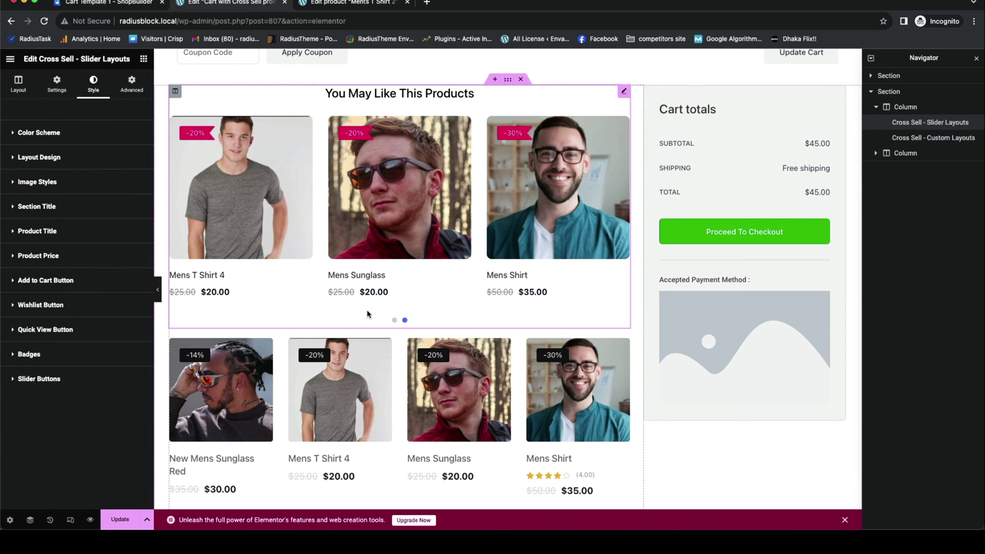
scroll(367, 313, up, 2)
scroll(367, 312, down, 5)
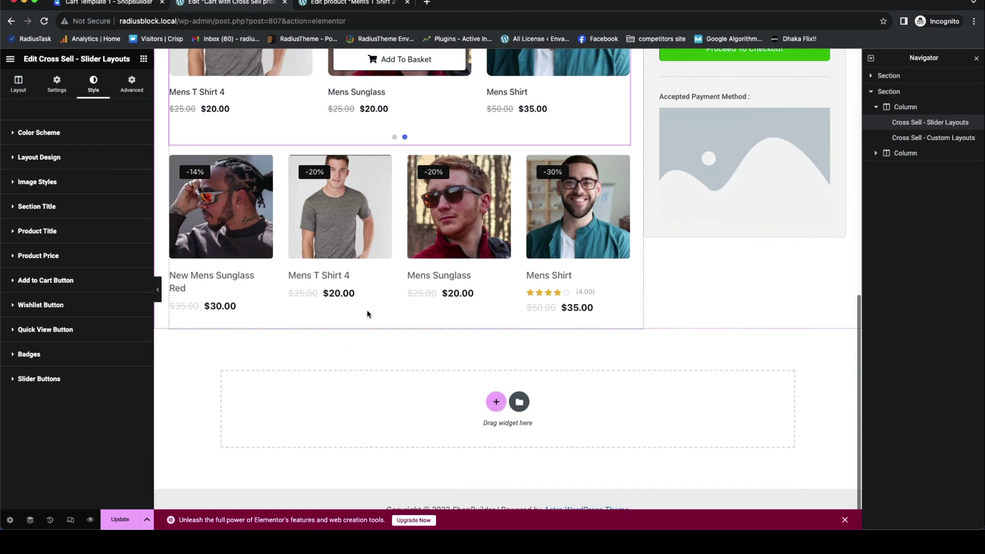
scroll(367, 309, up, 5)
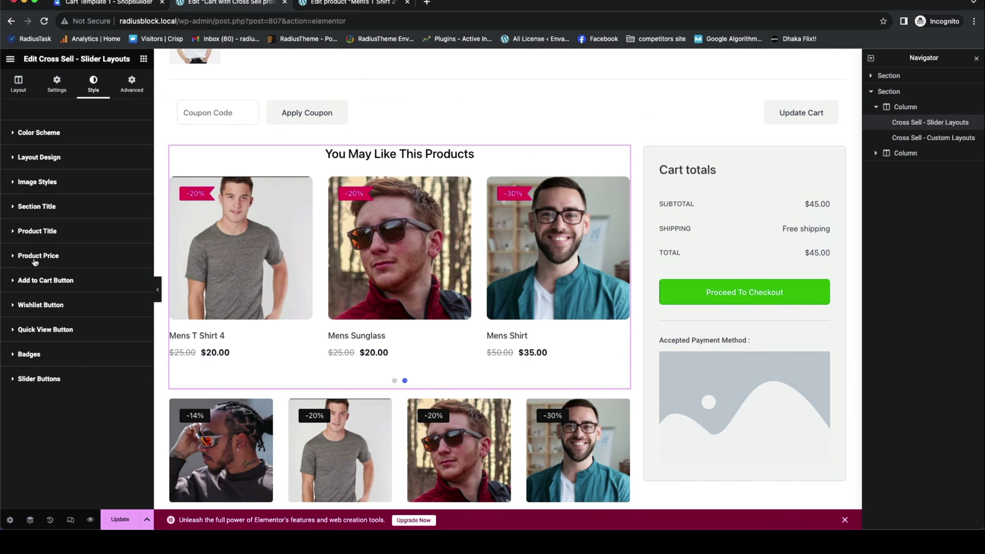
- Set the product Sale Price Color to bright orange #F76706
click(35, 256)
scroll(66, 319, down, 3)
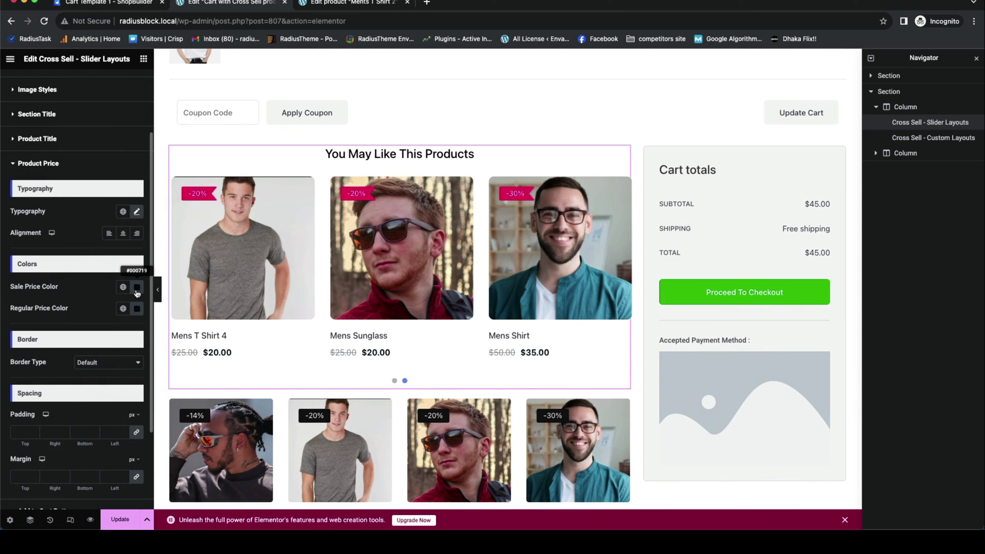
click(137, 287)
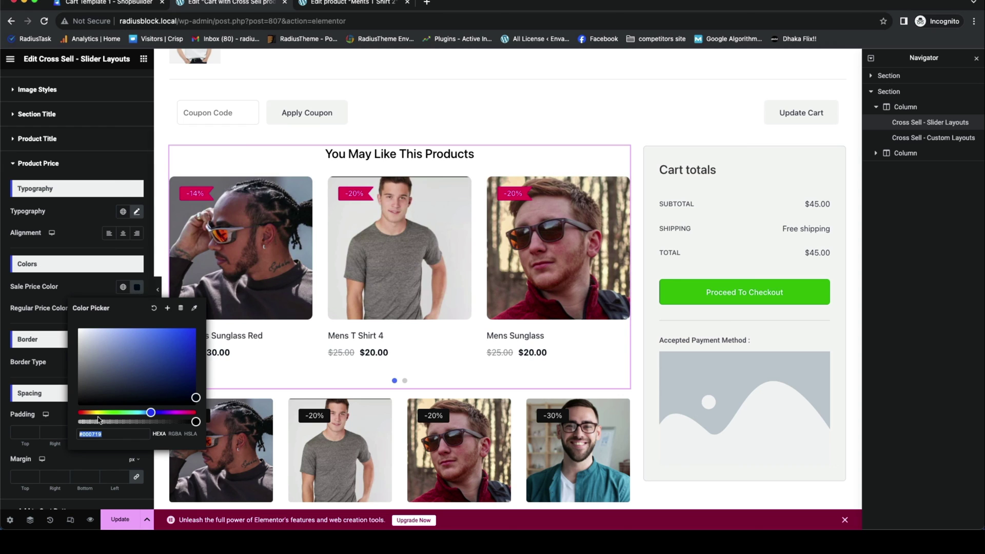
click(180, 351)
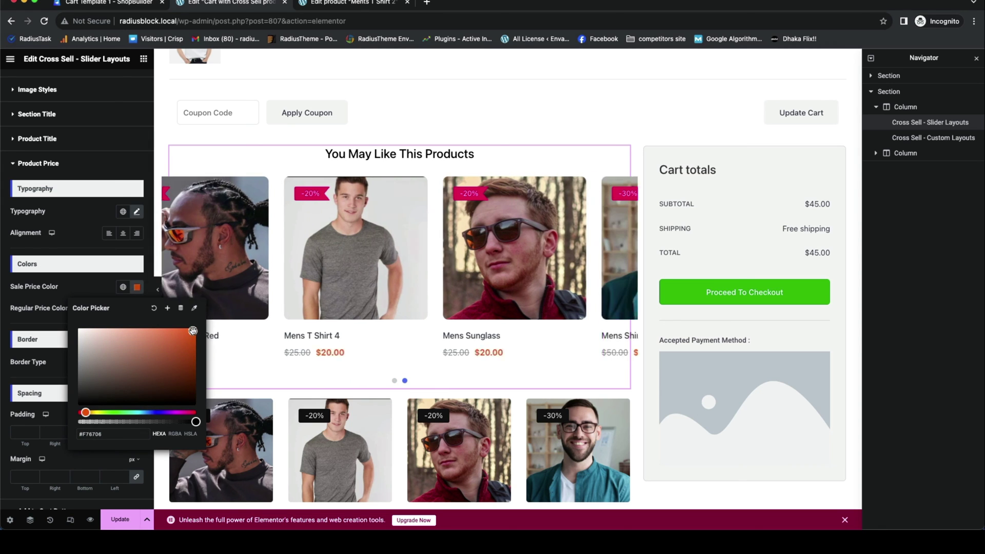
click(23, 312)
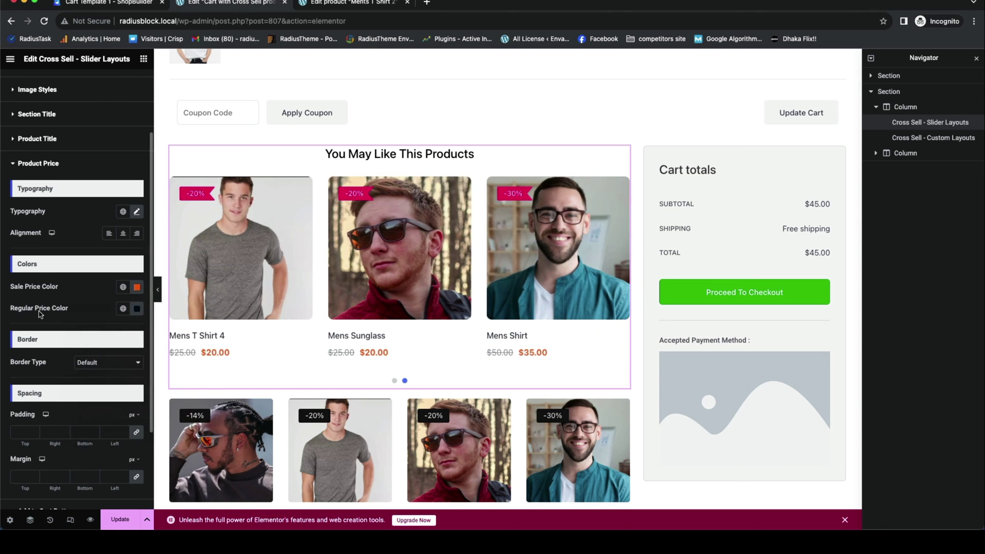
scroll(40, 314, down, 3)
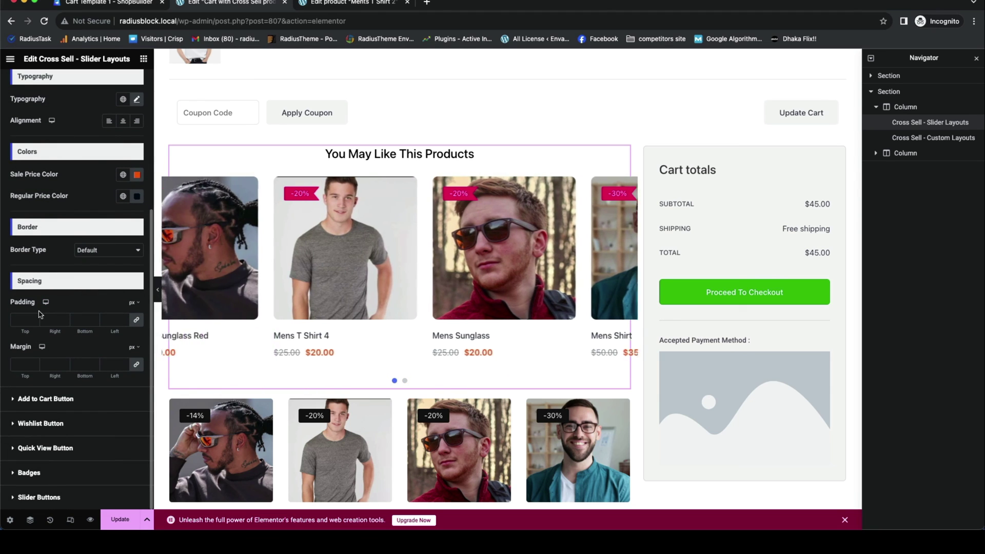
click(32, 400)
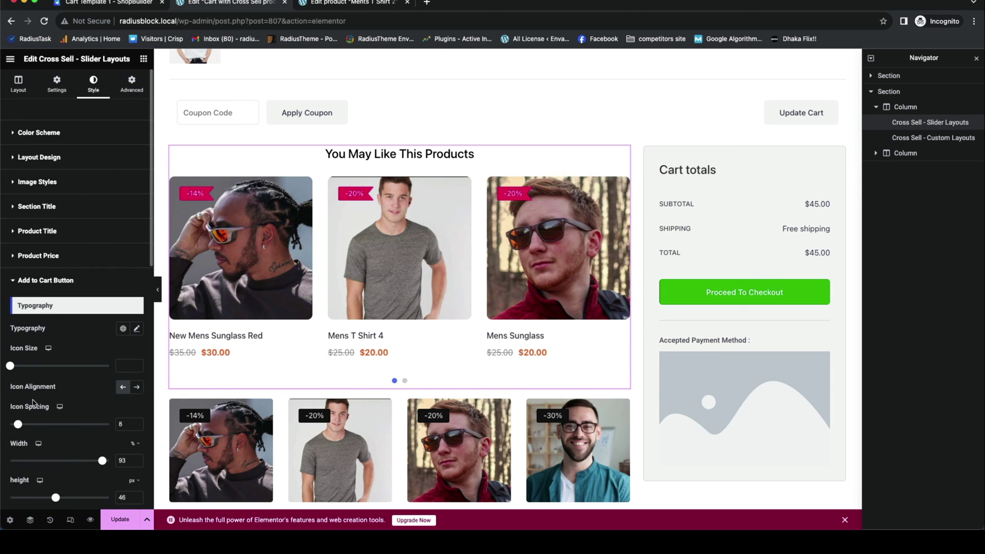
click(41, 91)
- Place the payment-methods badge image from the Media Library in the Image widget beside cart totals
click(19, 85)
scroll(410, 359, down, 4)
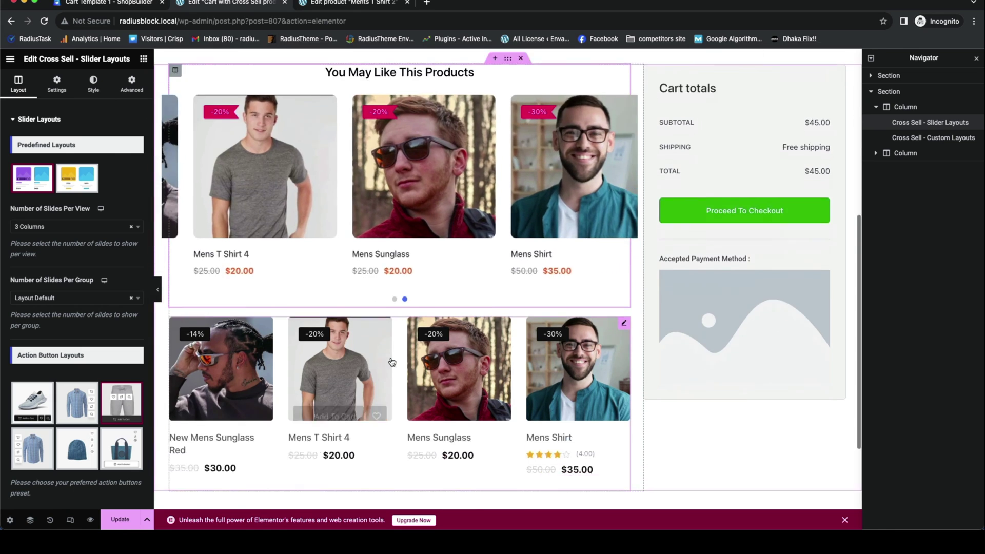
scroll(386, 363, up, 3)
click(727, 317)
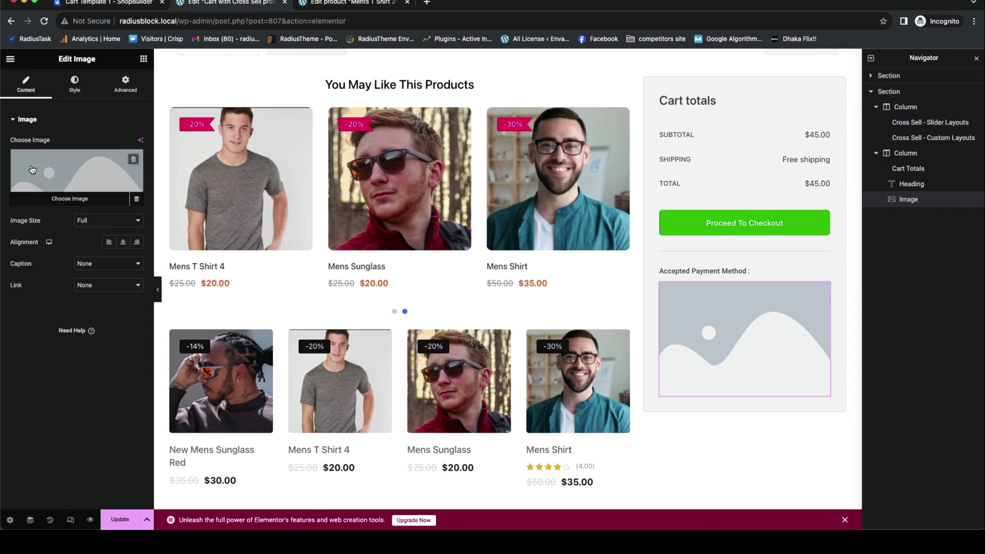
click(128, 172)
click(129, 172)
click(945, 499)
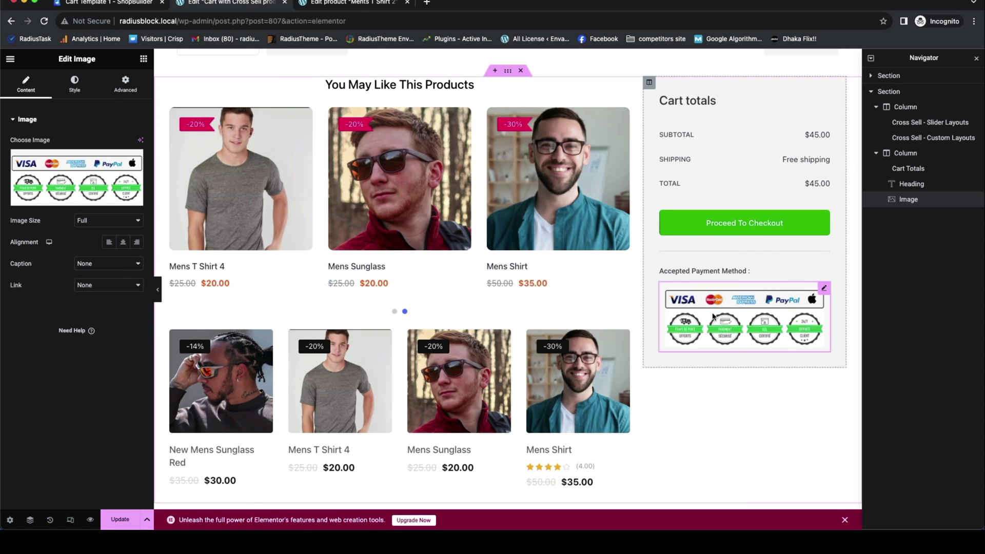
- Switch to the browser tab editing Ments T Shirt 2
scroll(554, 342, up, 3)
scroll(553, 342, down, 10)
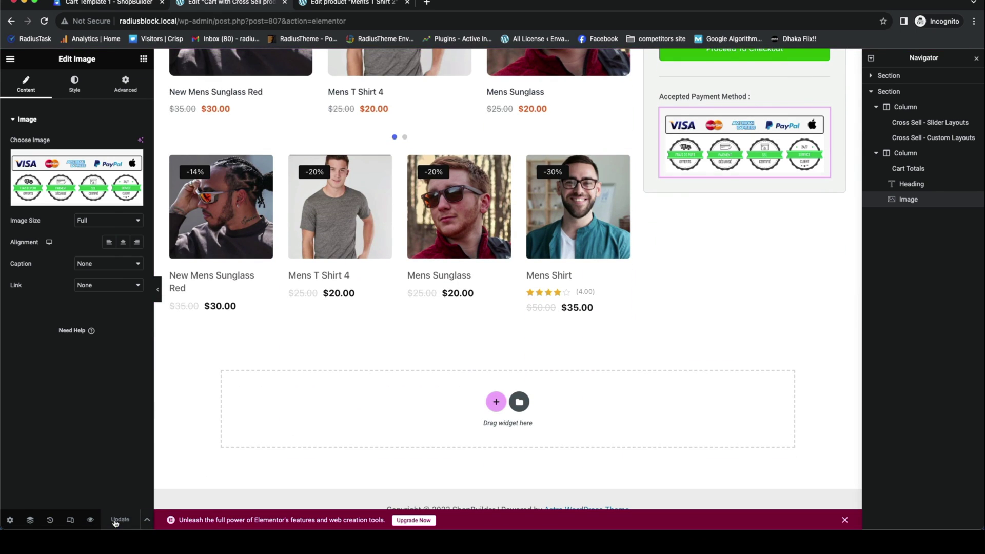
click(350, 4)
- View the product on the storefront and go to the Cart page via My account
click(186, 57)
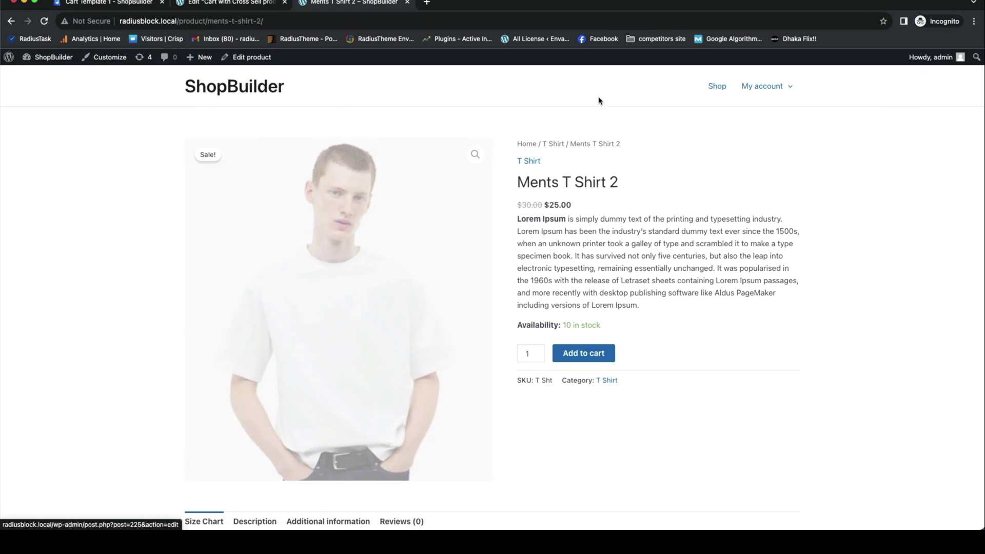
mouse_move(758, 91)
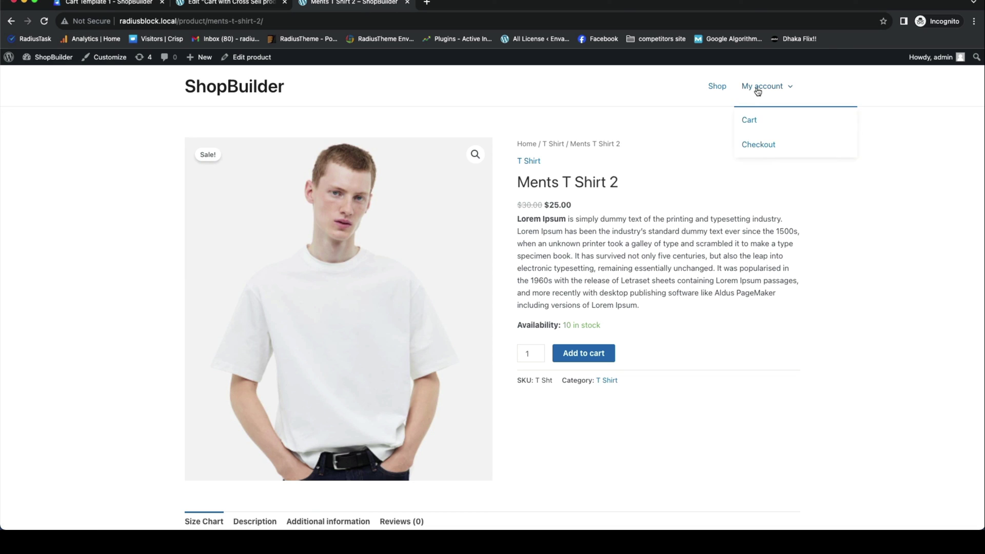
click(746, 121)
scroll(7, 207, down, 6)
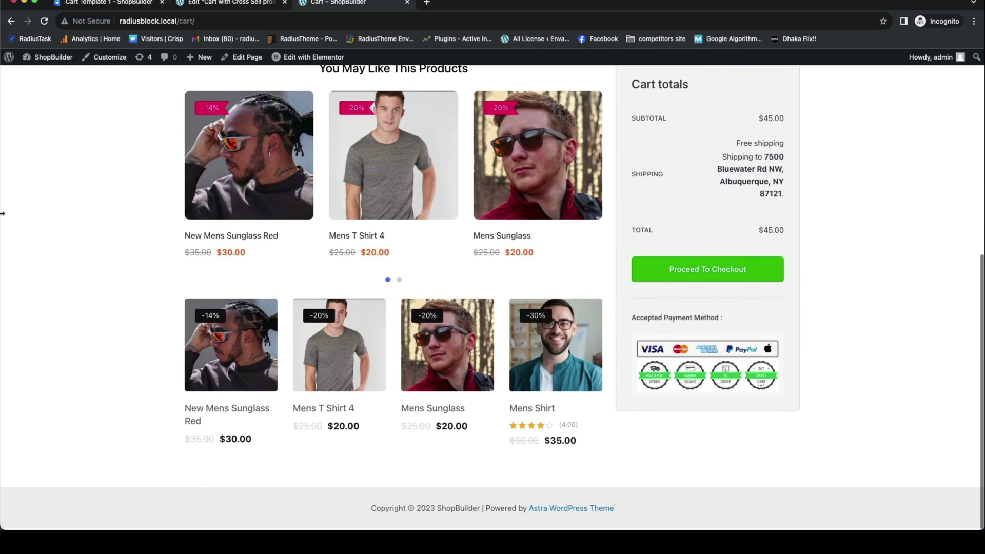
scroll(2, 213, up, 3)
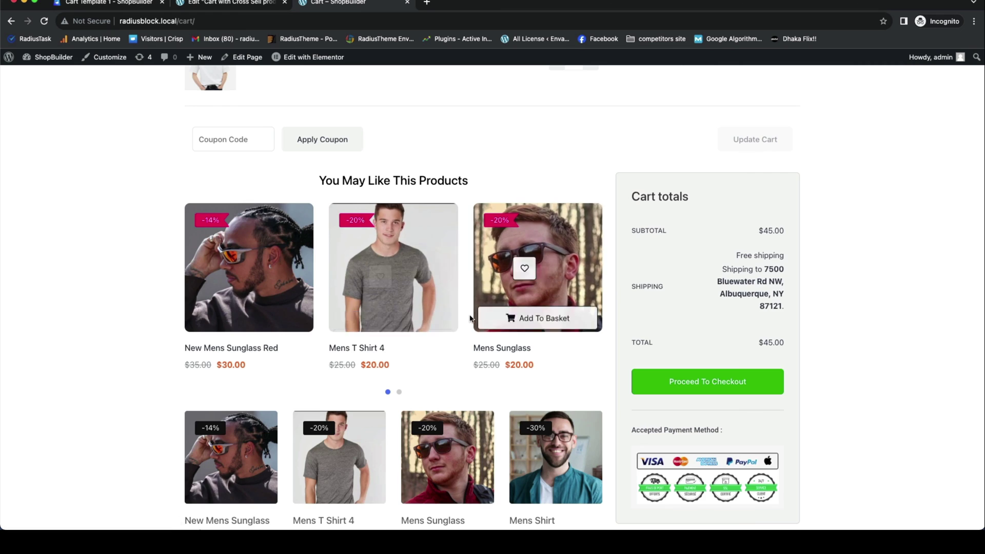
scroll(471, 314, up, 6)
scroll(470, 317, down, 2)
scroll(471, 318, down, 5)
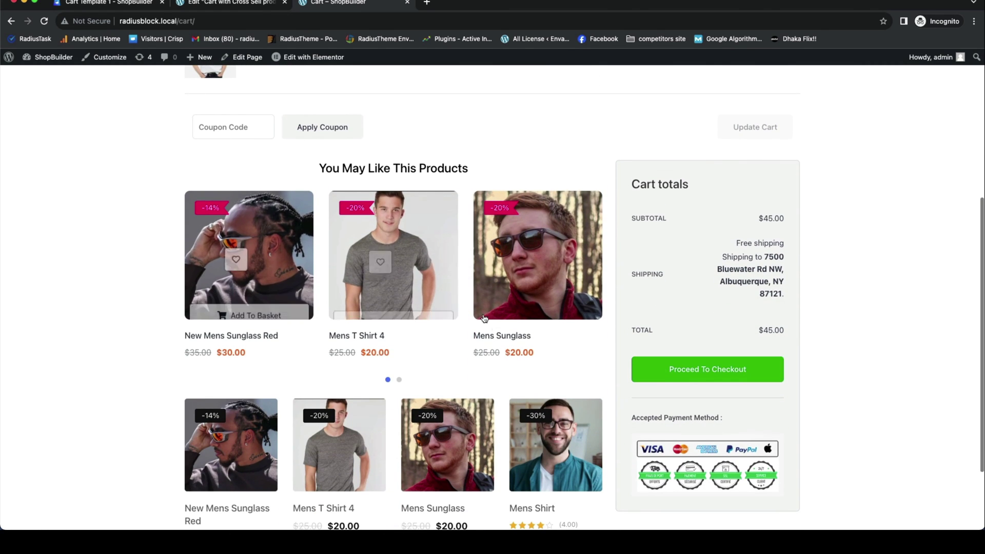
- Add Mens Sunglass to the basket from the You May Like This Products slider
click(524, 304)
scroll(235, 314, up, 3)
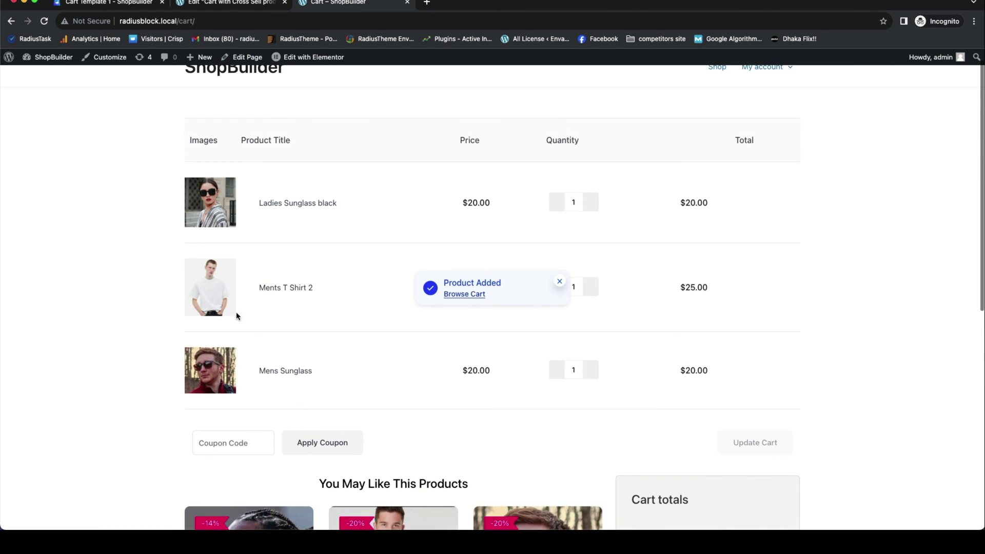
scroll(235, 303, down, 3)
scroll(693, 262, down, 7)
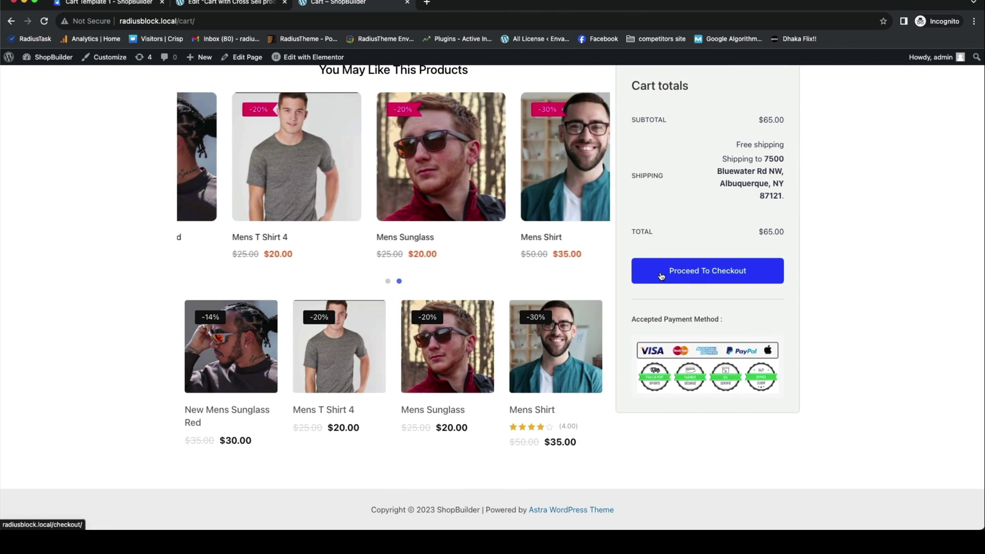
mouse_move(589, 322)
scroll(589, 322, up, 8)
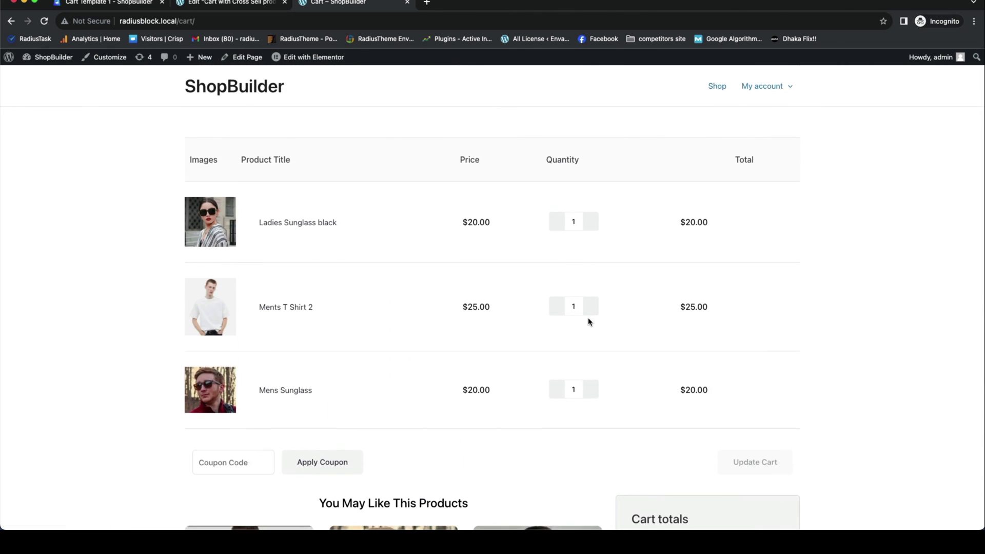
scroll(590, 322, down, 8)
scroll(589, 322, up, 8)
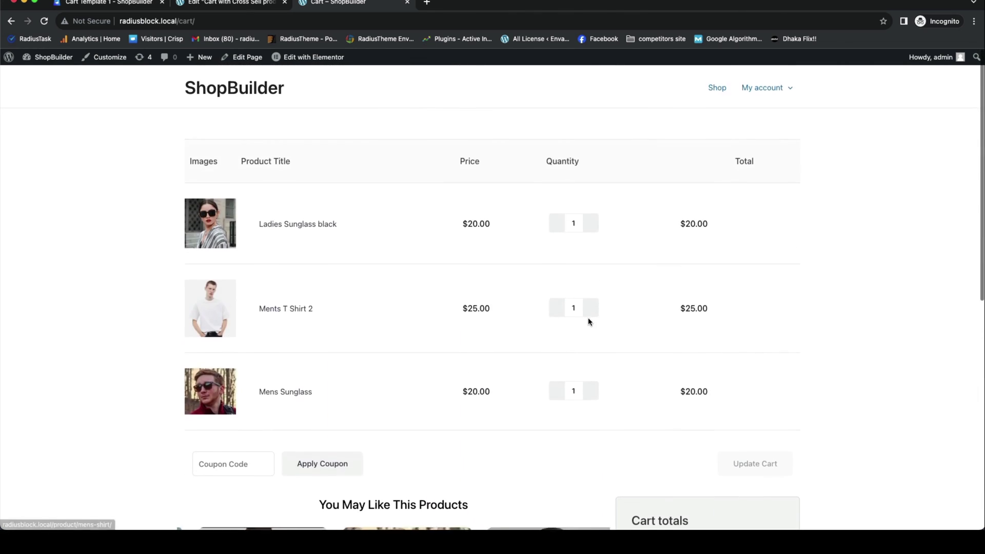